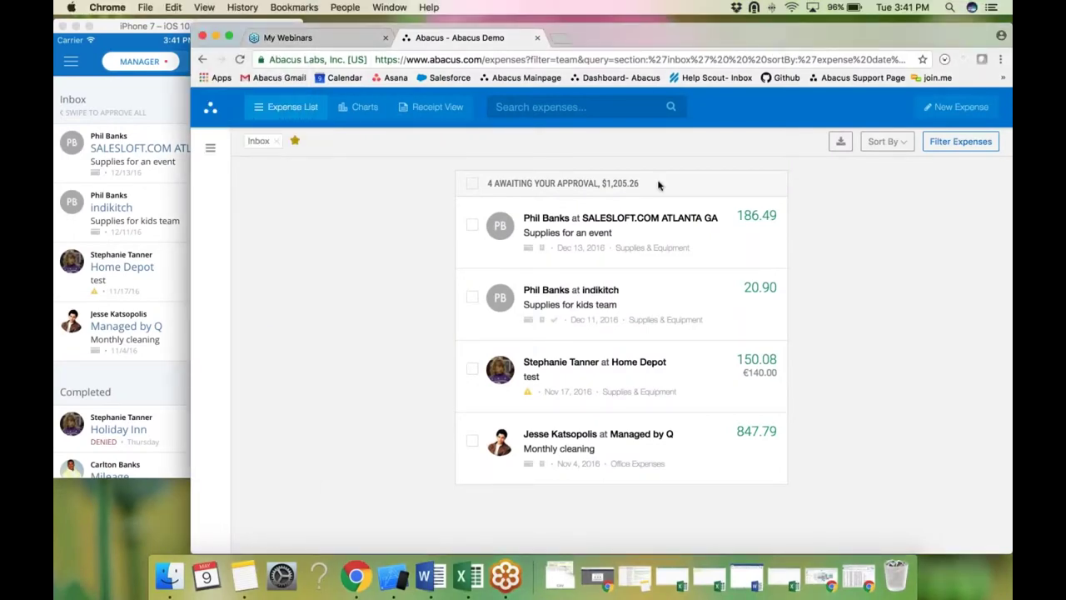
Step: Switch to the iPhone Simulator and view the Personal expense list before returning to the Manager inbox
click(117, 35)
drag(127, 28, 139, 25)
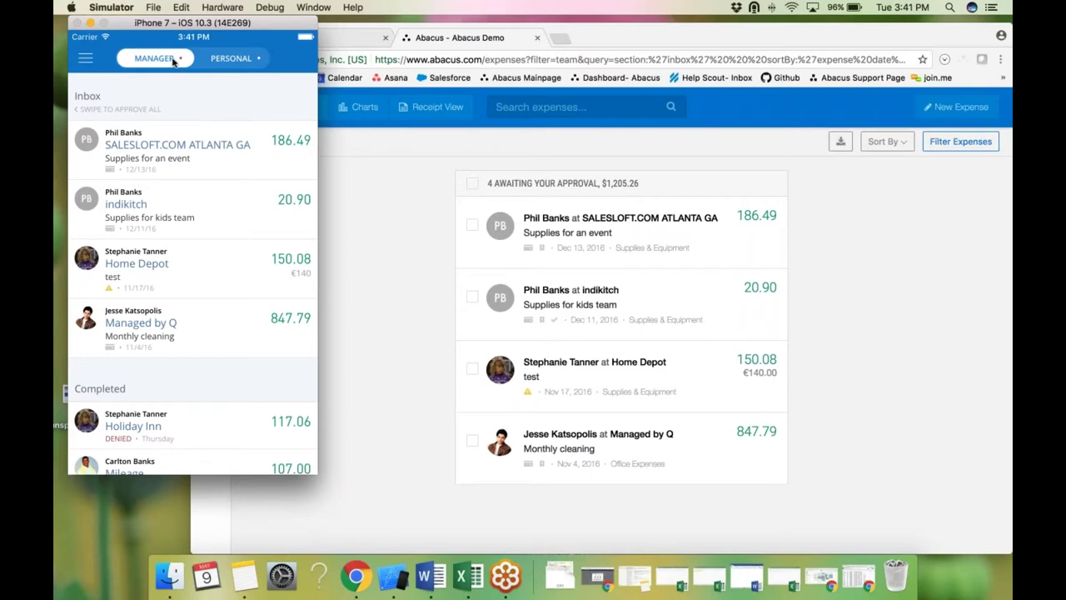
click(221, 60)
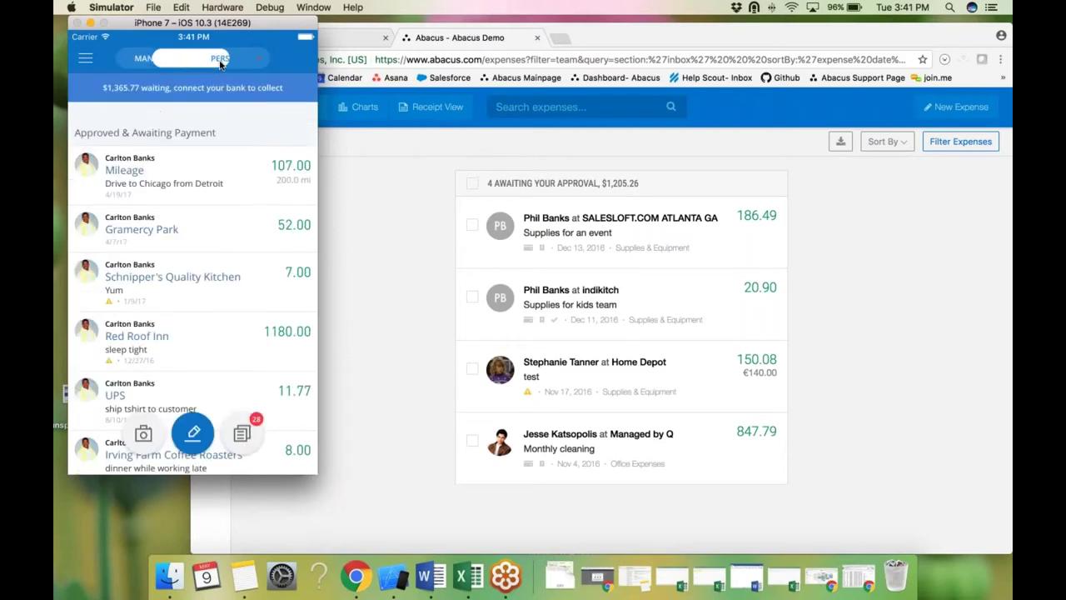
click(142, 56)
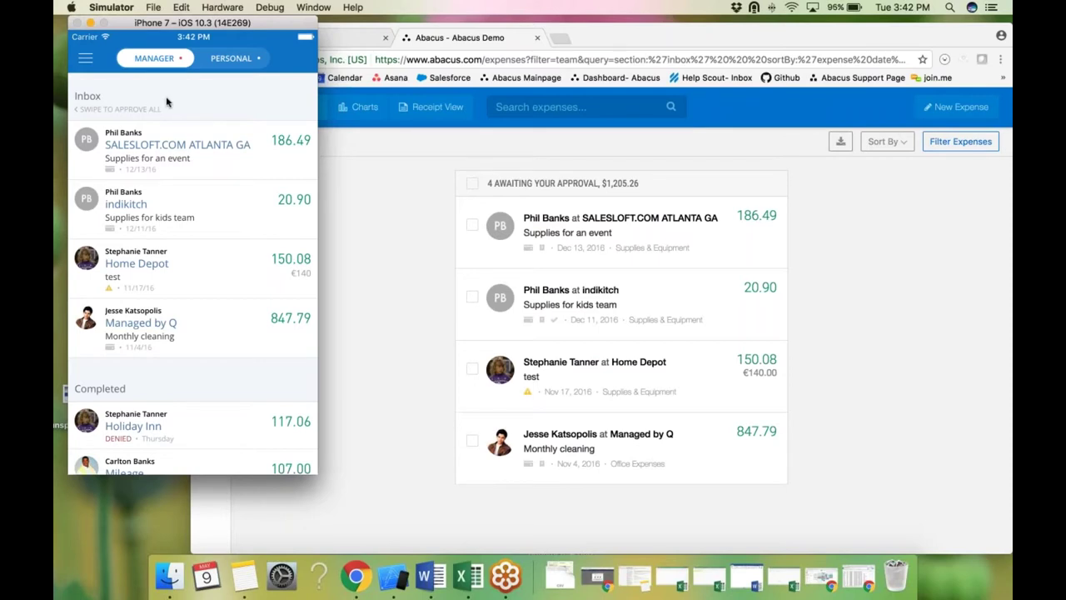
Step: Open the SALESLOFT.COM ATLANTA GA expense in the mobile inbox and examine its receipt, merchant, note, category and other coding fields
click(184, 153)
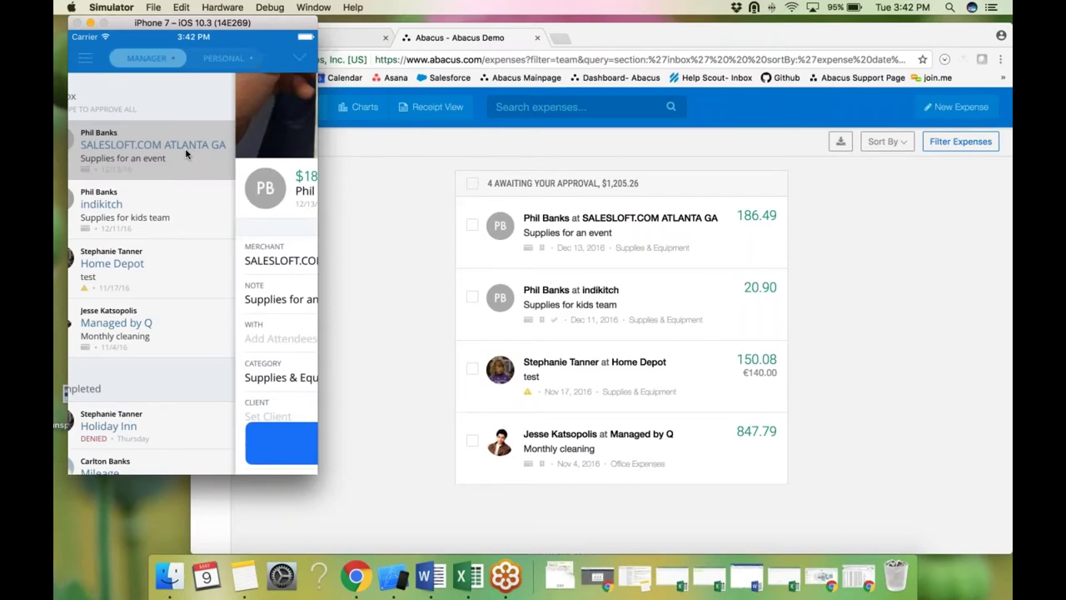
drag(200, 165, 198, 216)
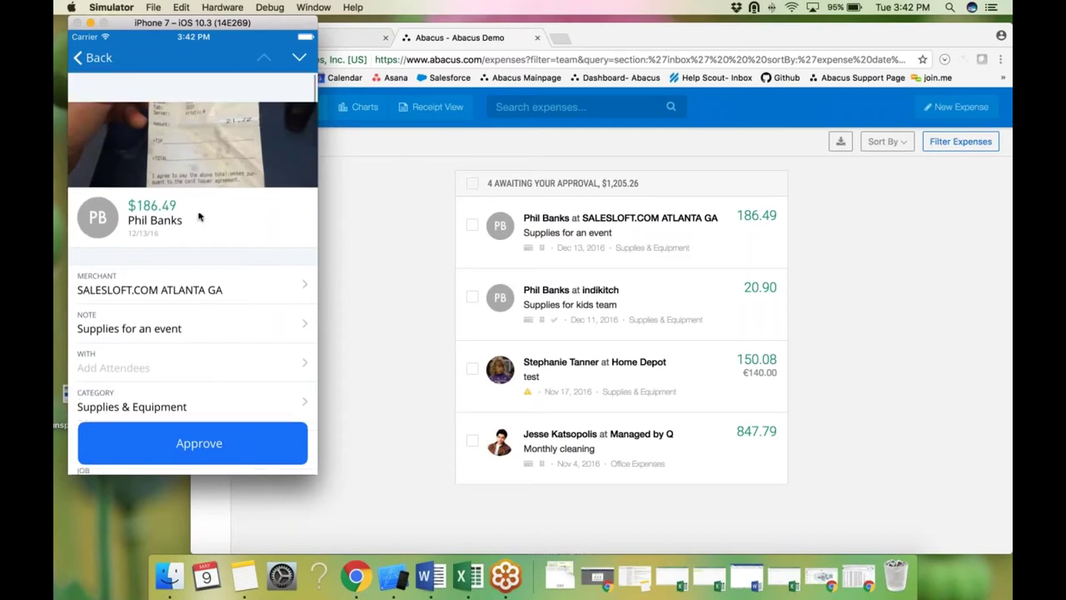
drag(209, 286, 214, 193)
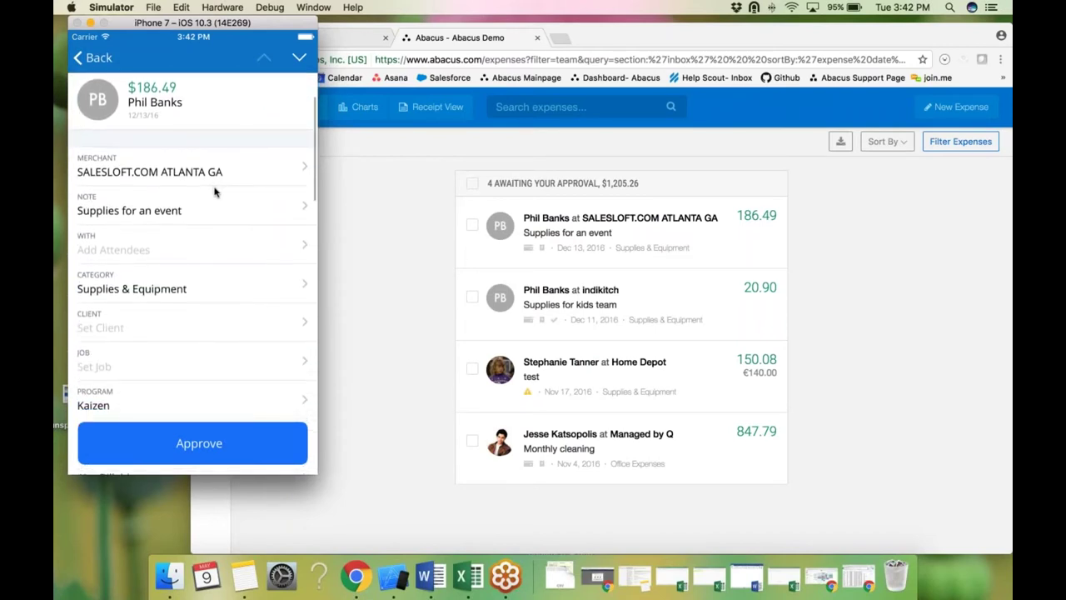
click(191, 232)
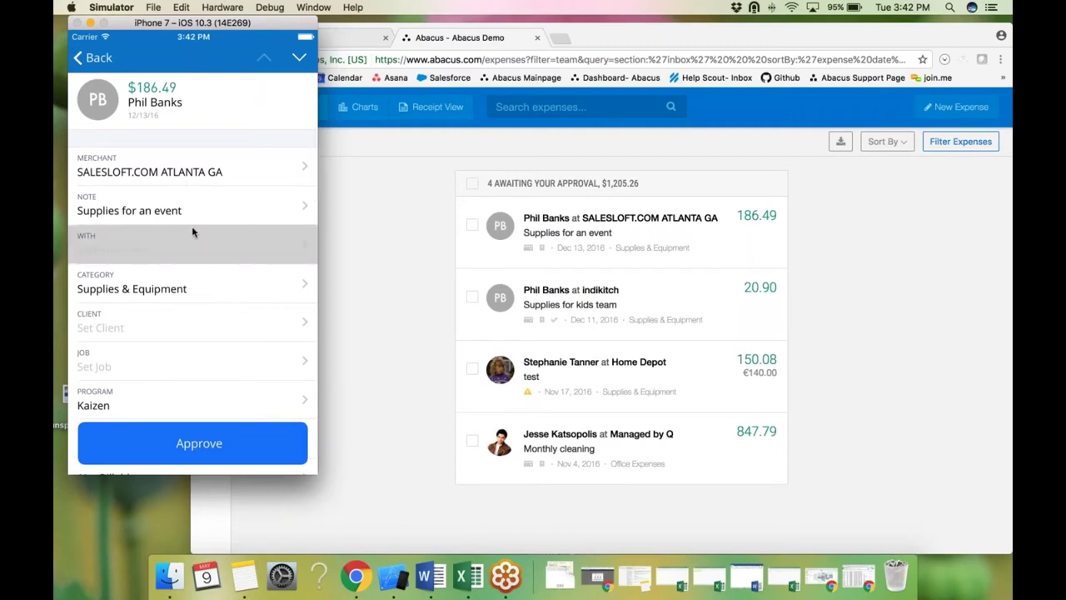
drag(191, 232, 190, 144)
drag(186, 302, 202, 112)
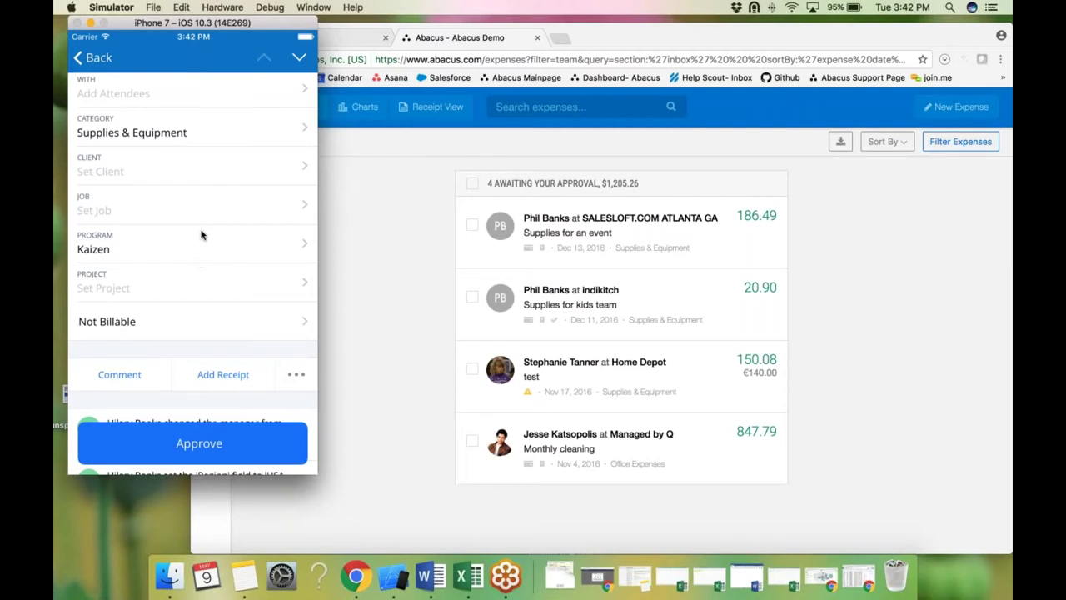
drag(203, 250, 164, 119)
drag(209, 304, 201, 221)
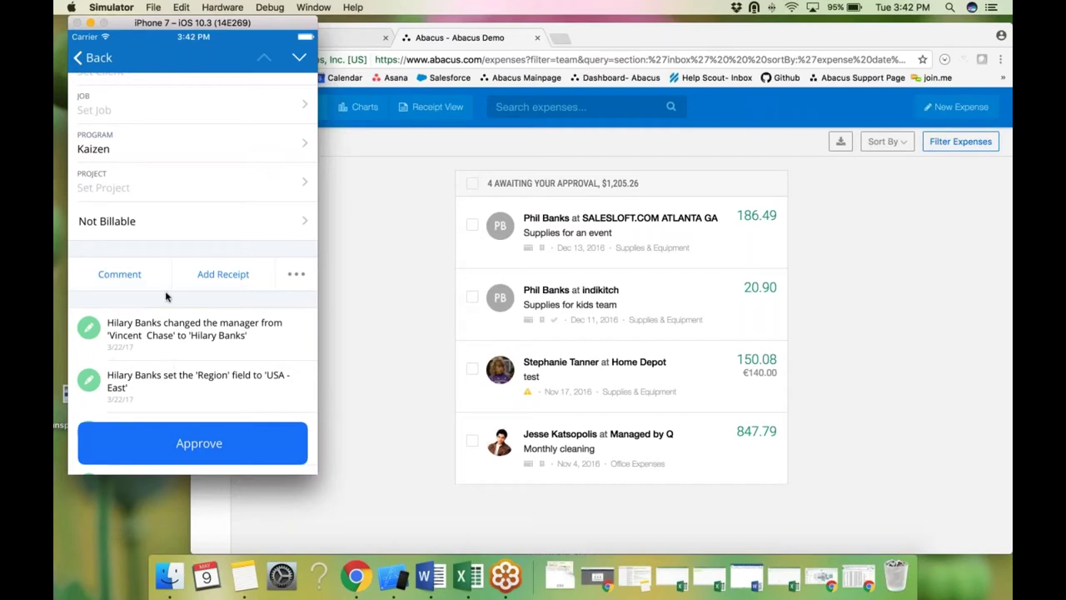
Step: Send the comment "Please add a note!" on the SALESLOFT.COM ATLANTA GA expense
drag(166, 292, 159, 234)
scroll(154, 234, up, 3)
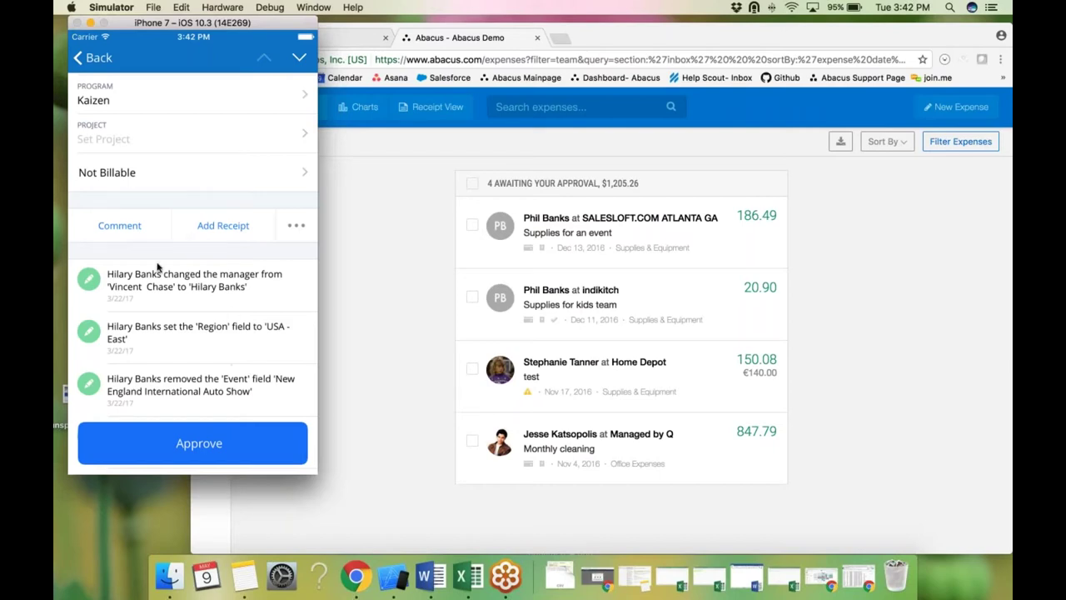
click(134, 226)
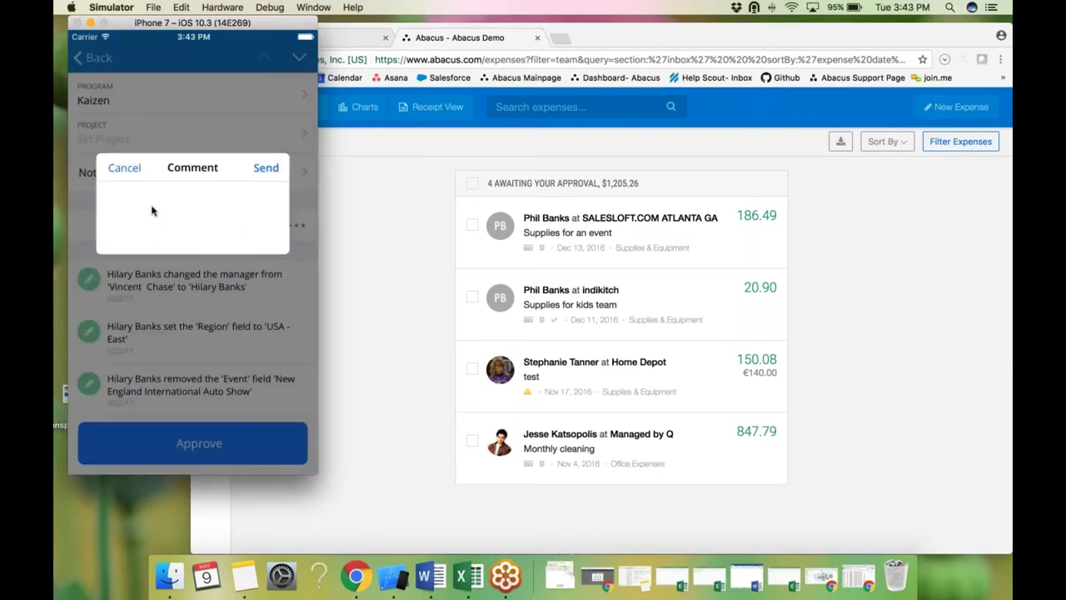
text(Please add a note!)
click(269, 167)
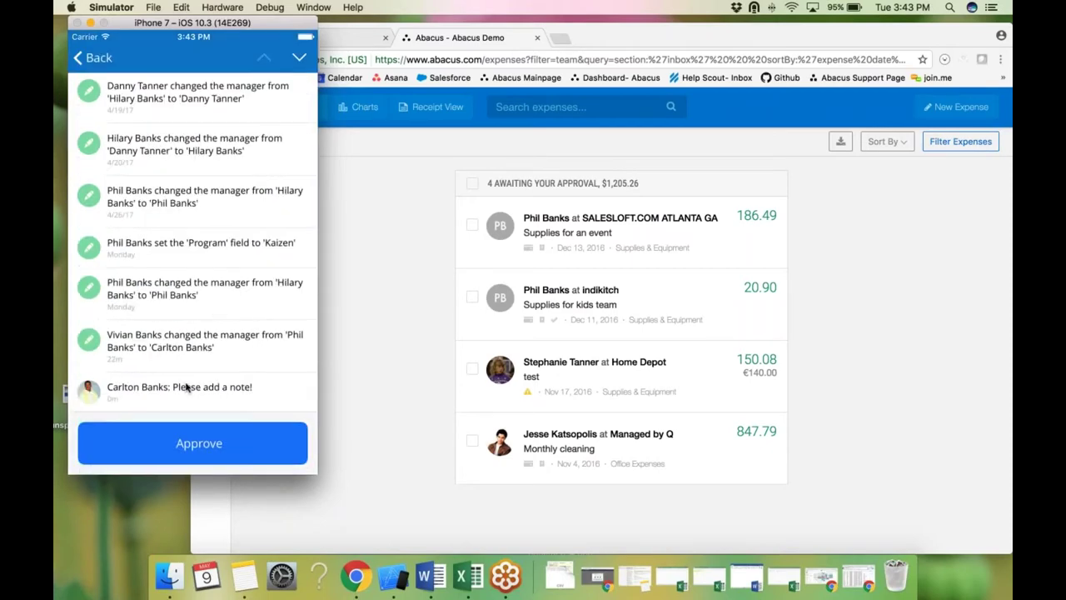
Step: View the additional actions offered for the expense beside Comment and Add Receipt, and dismiss them without choosing one
scroll(211, 331, up, 2)
scroll(212, 331, up, 10)
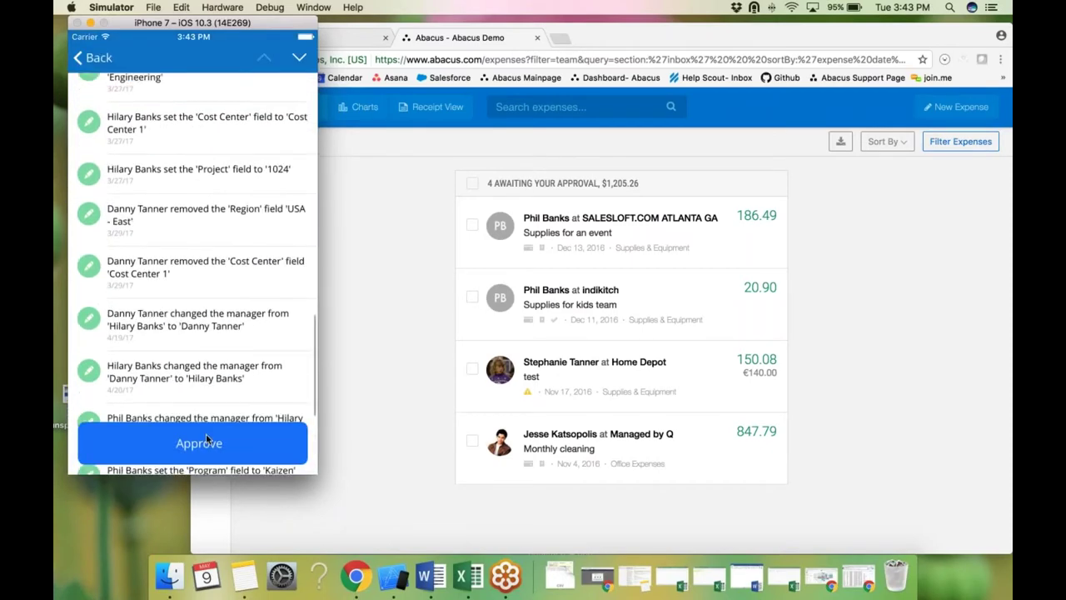
scroll(221, 358, up, 10)
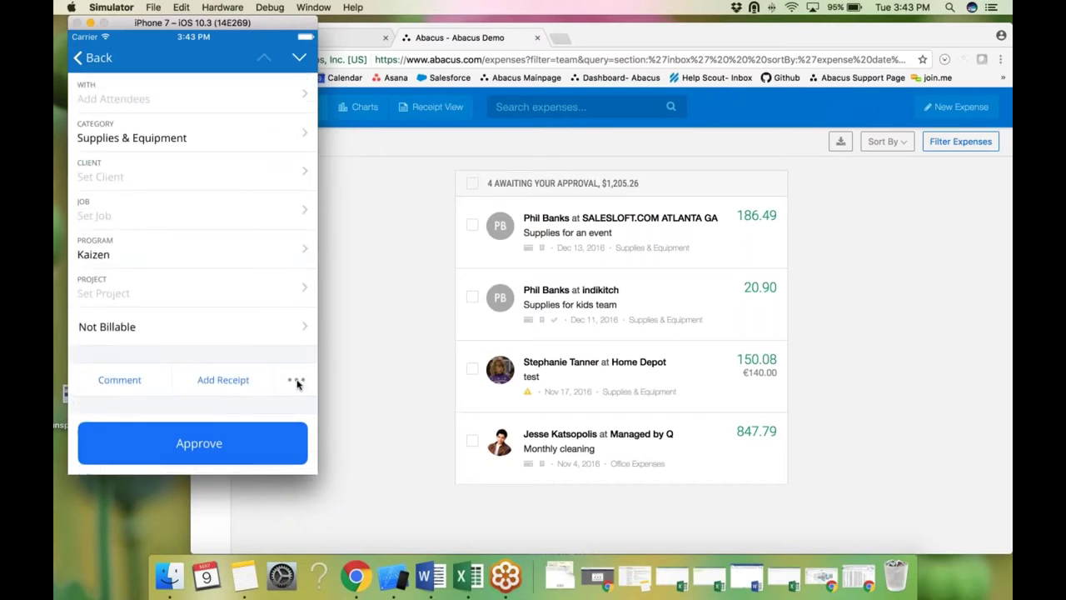
click(297, 383)
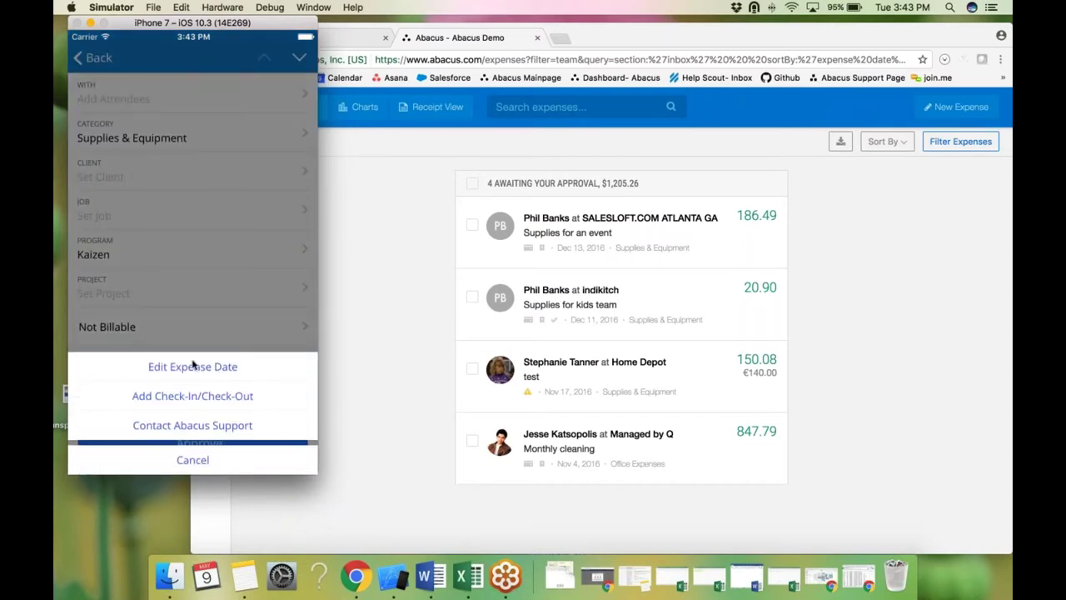
click(212, 464)
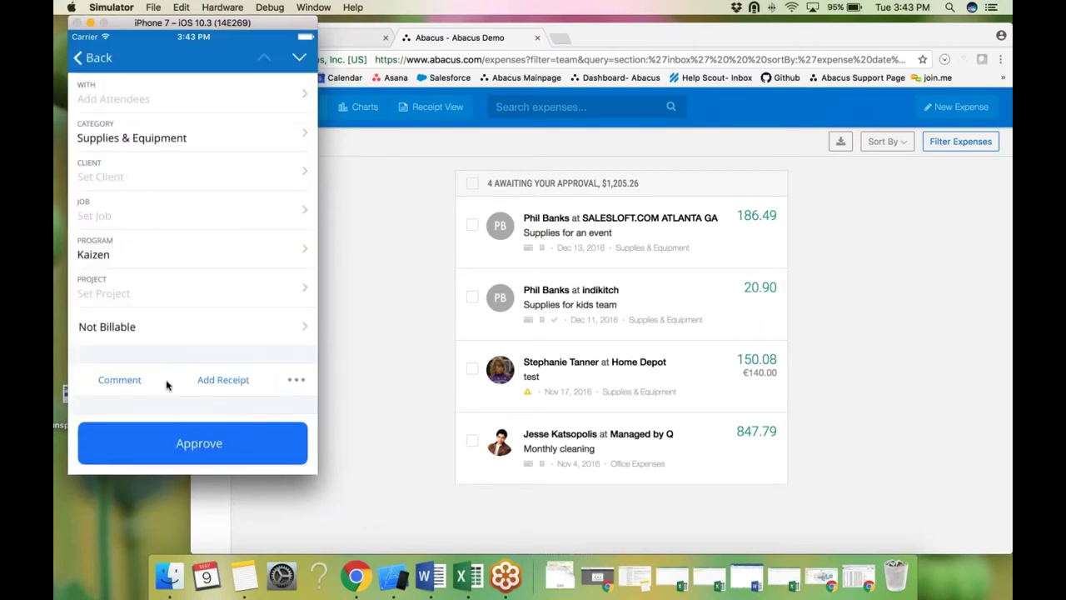
Step: Review the expense's fields from the amount down to the history once more and return to the Manager inbox
click(205, 204)
drag(201, 271, 203, 322)
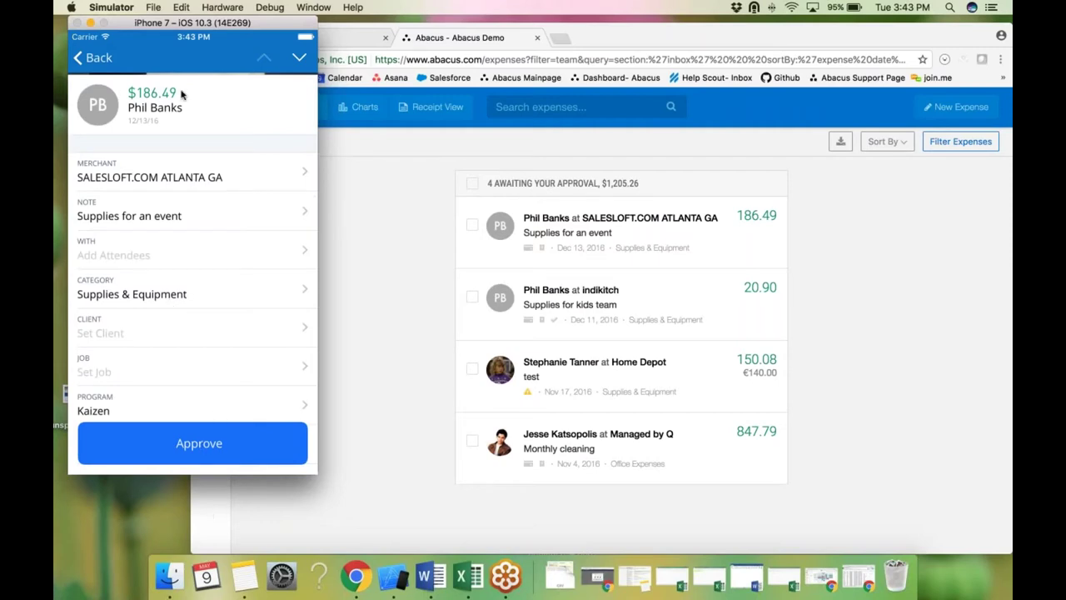
drag(198, 162, 200, 195)
drag(211, 137, 200, 172)
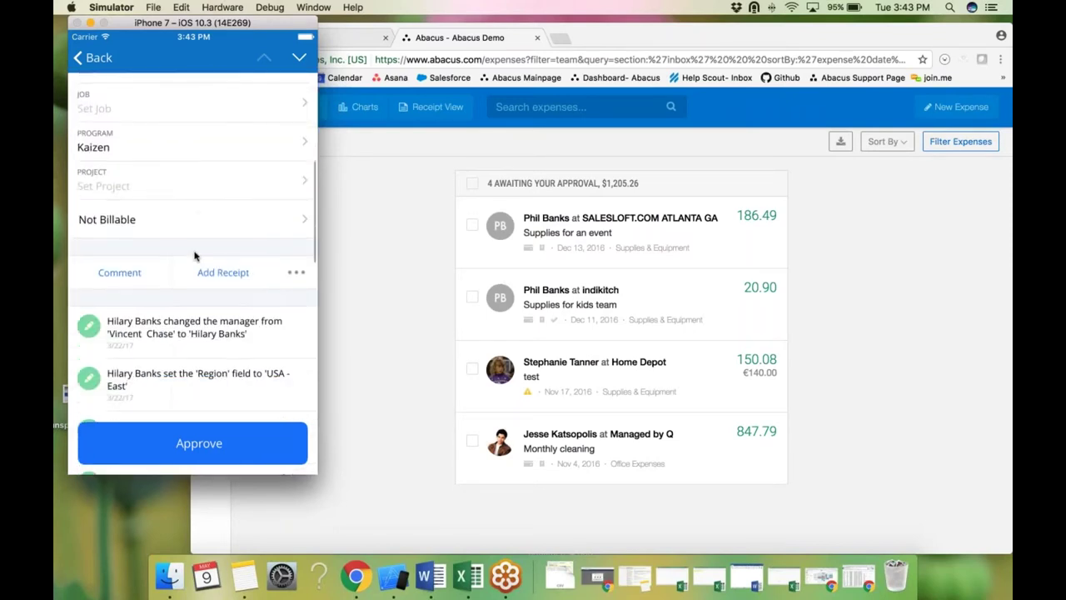
click(100, 56)
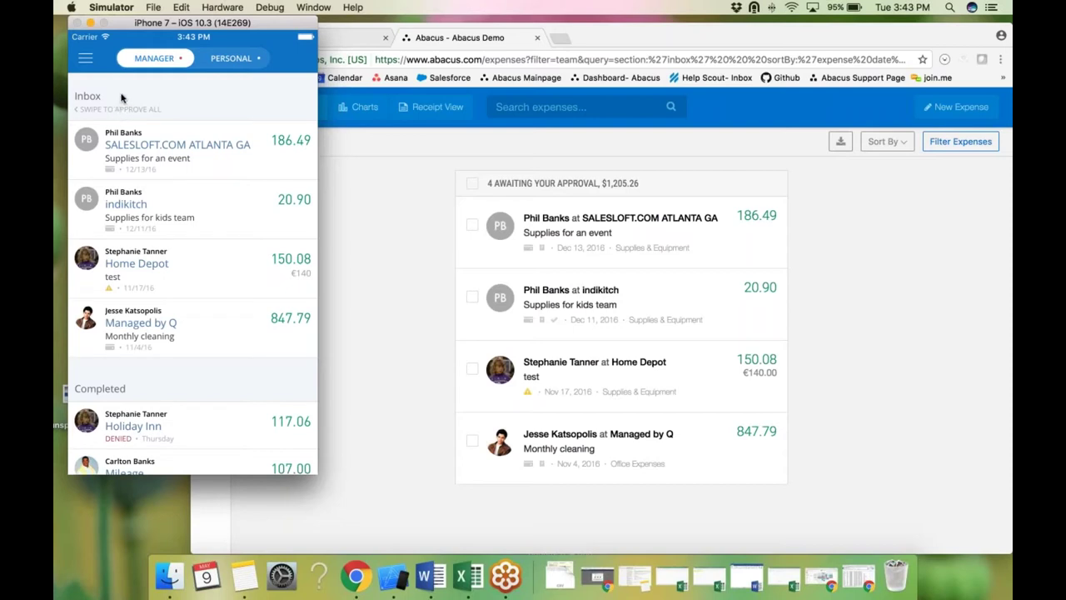
Step: Examine the pending and Completed expenses in the mobile Manager list, ending back at the top of the inbox
mouse_move(238, 107)
mouse_down()
mouse_move(172, 100)
mouse_move(253, 114)
mouse_up()
mouse_move(279, 155)
mouse_down()
mouse_move(214, 157)
mouse_move(268, 162)
mouse_up()
drag(224, 341, 219, 270)
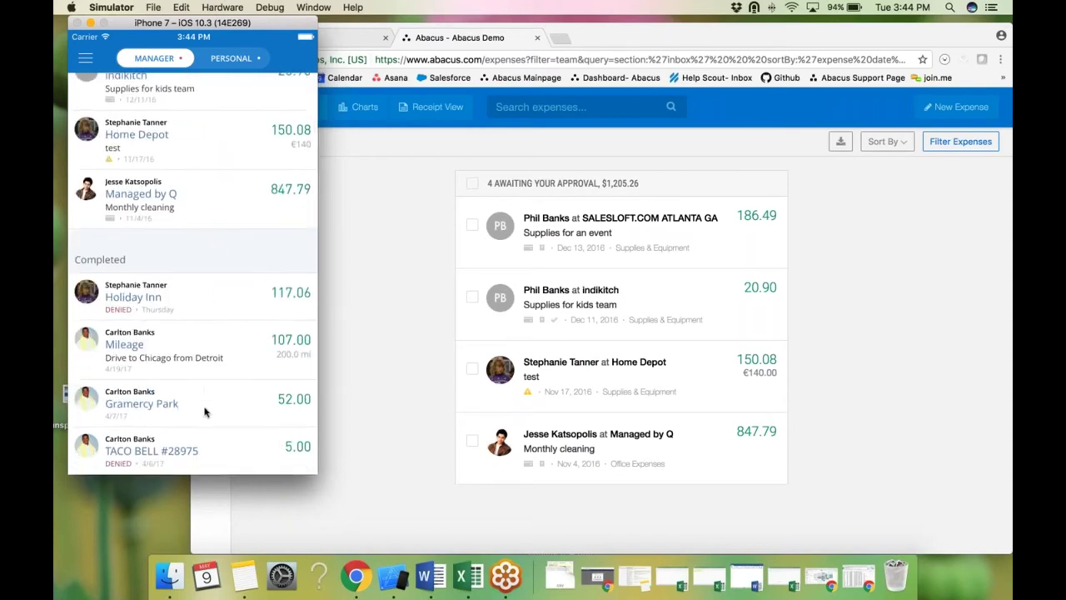
mouse_move(205, 406)
mouse_down()
mouse_move(189, 142)
mouse_move(195, 400)
mouse_up()
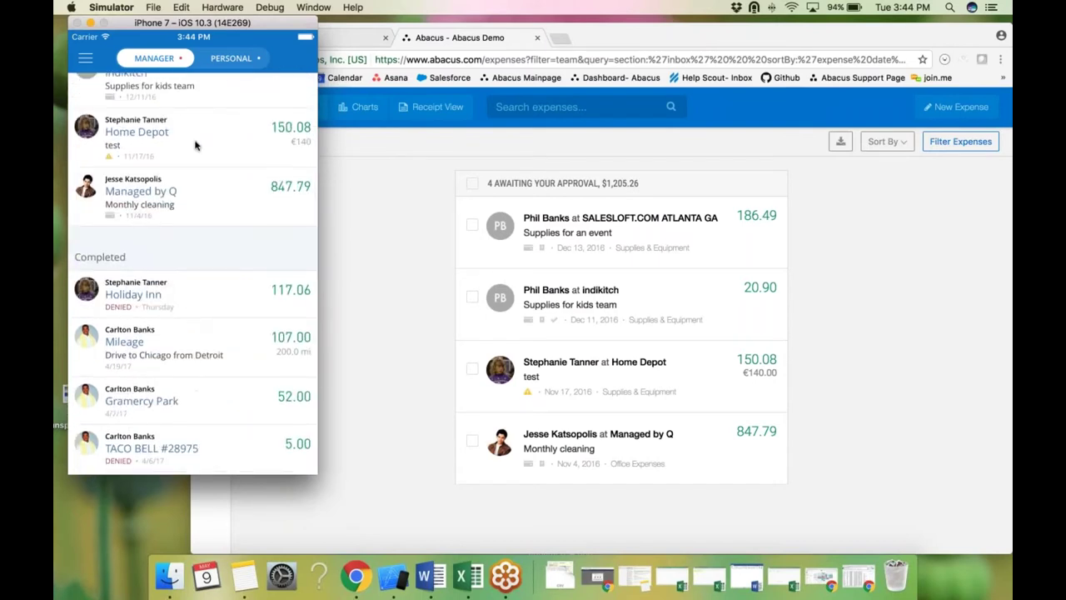
drag(195, 142, 190, 247)
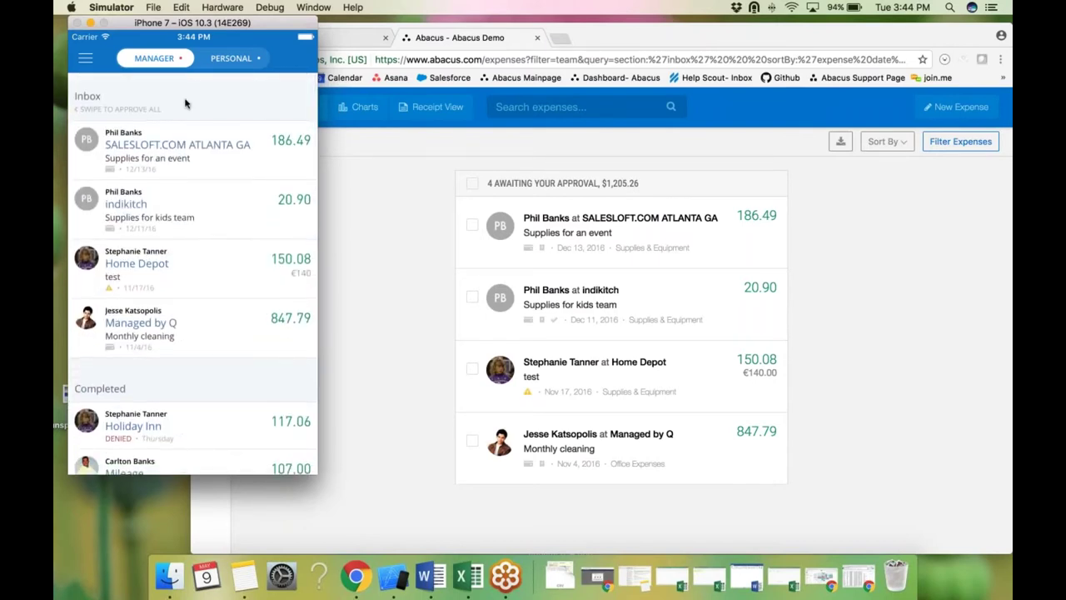
Step: Switch to the Abacus web app in Chrome and show the Manager expense inbox
drag(175, 23, 160, 24)
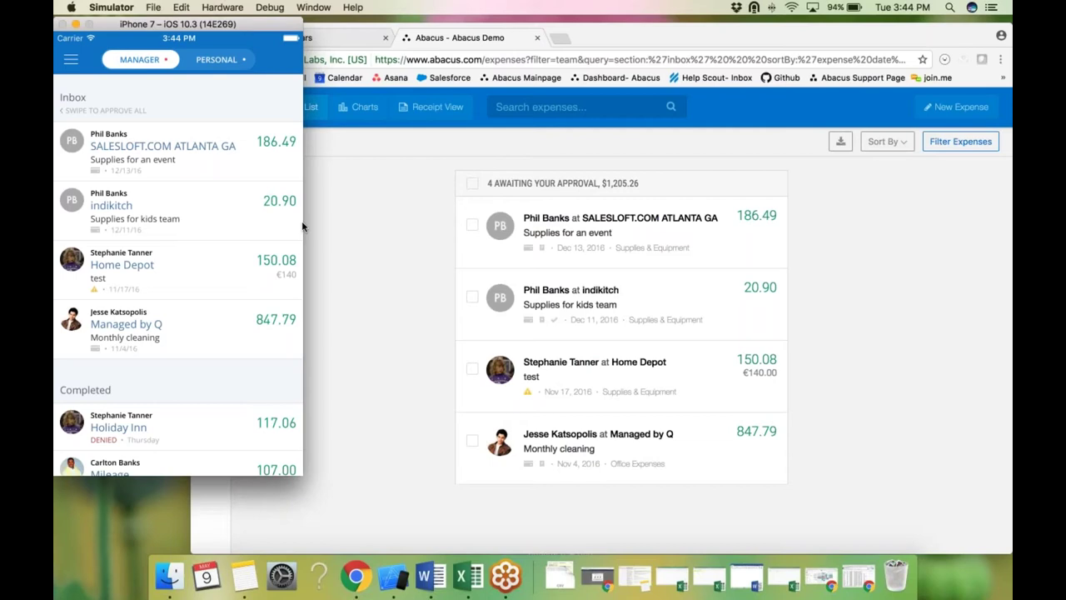
click(383, 232)
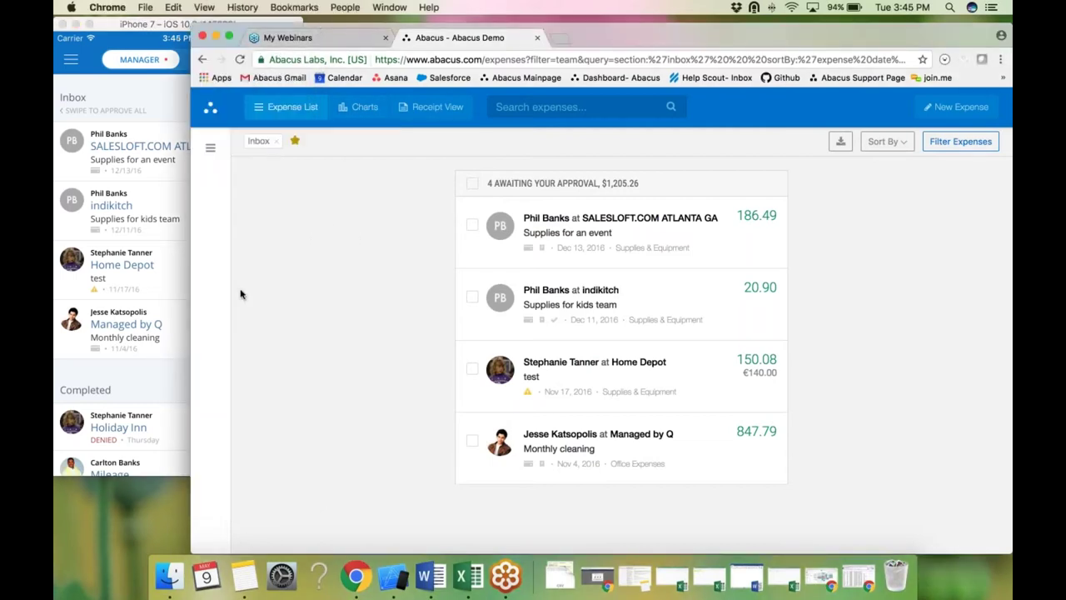
click(210, 108)
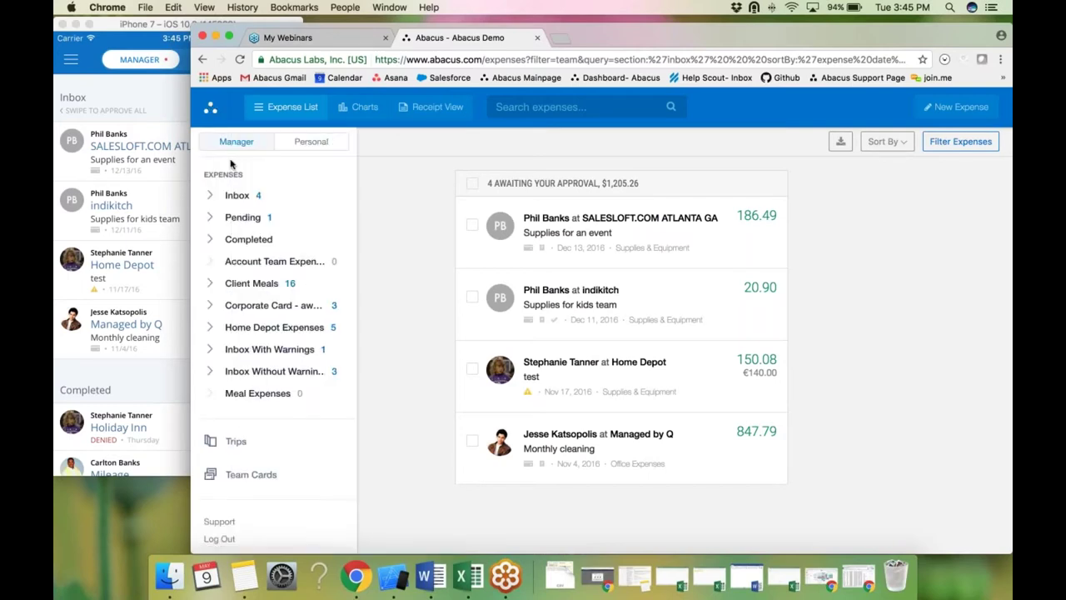
click(244, 146)
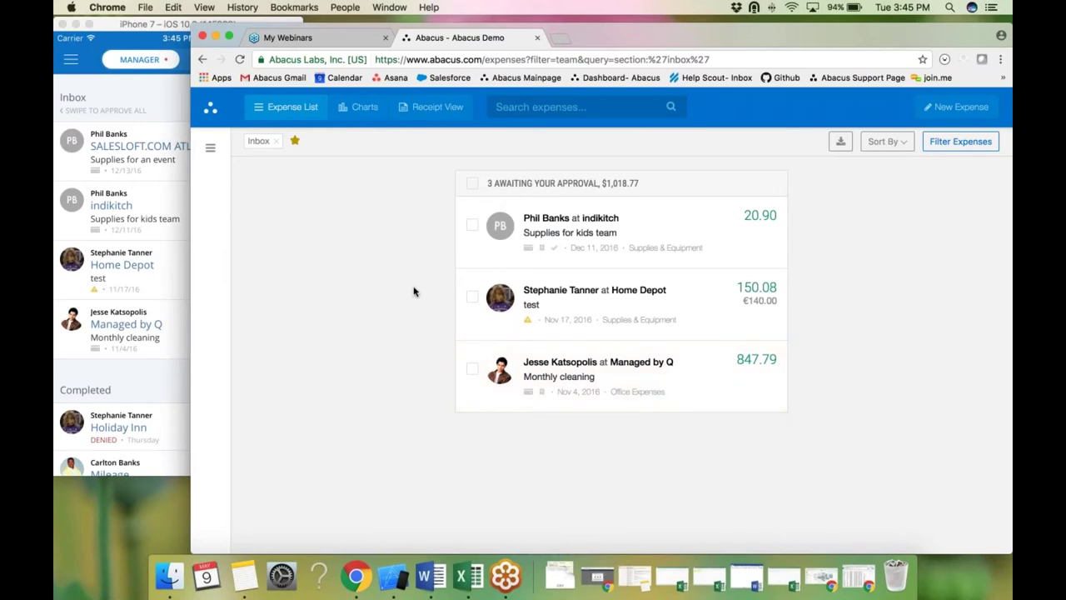
Step: Check the Manager navigation's Inbox section, show the Completed section and browse its expenses
click(210, 149)
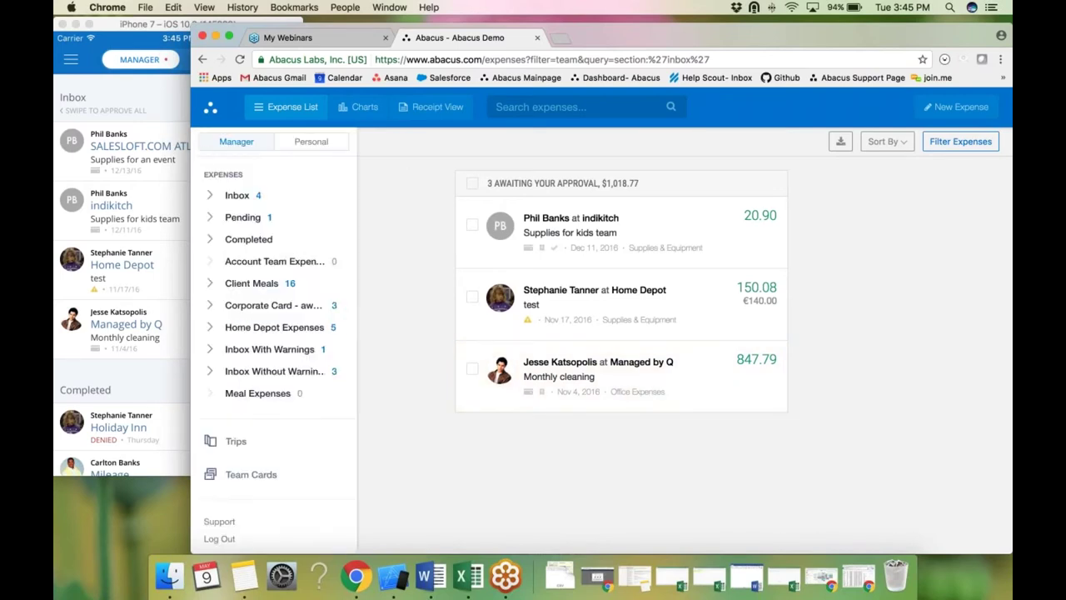
click(240, 196)
click(259, 246)
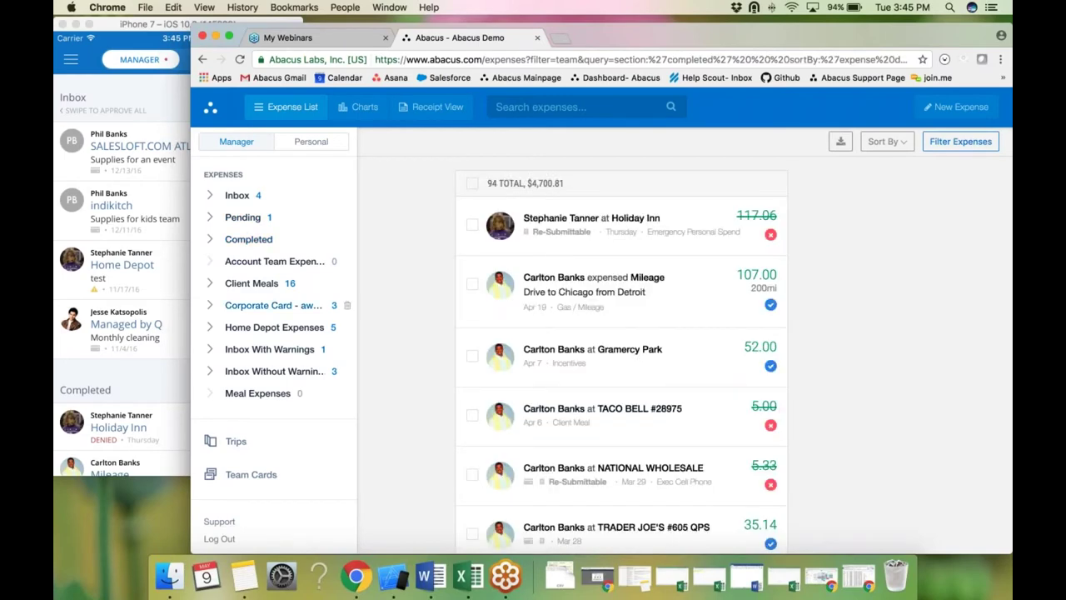
scroll(621, 333, down, 15)
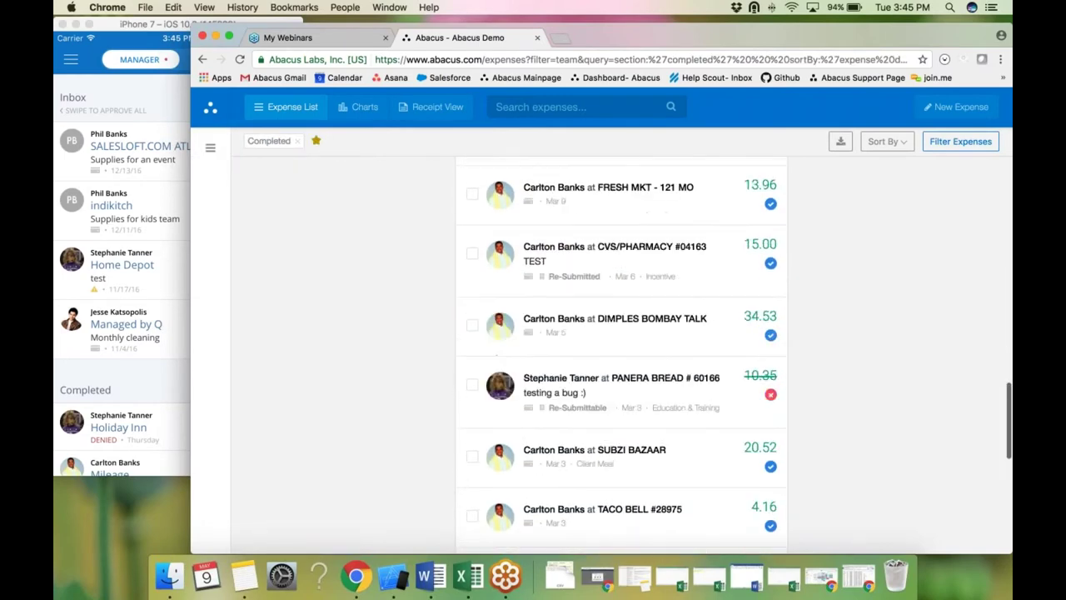
Step: Open the expense filters for the Completed list and examine the available filter categories, from Date and Section down to Client
click(209, 147)
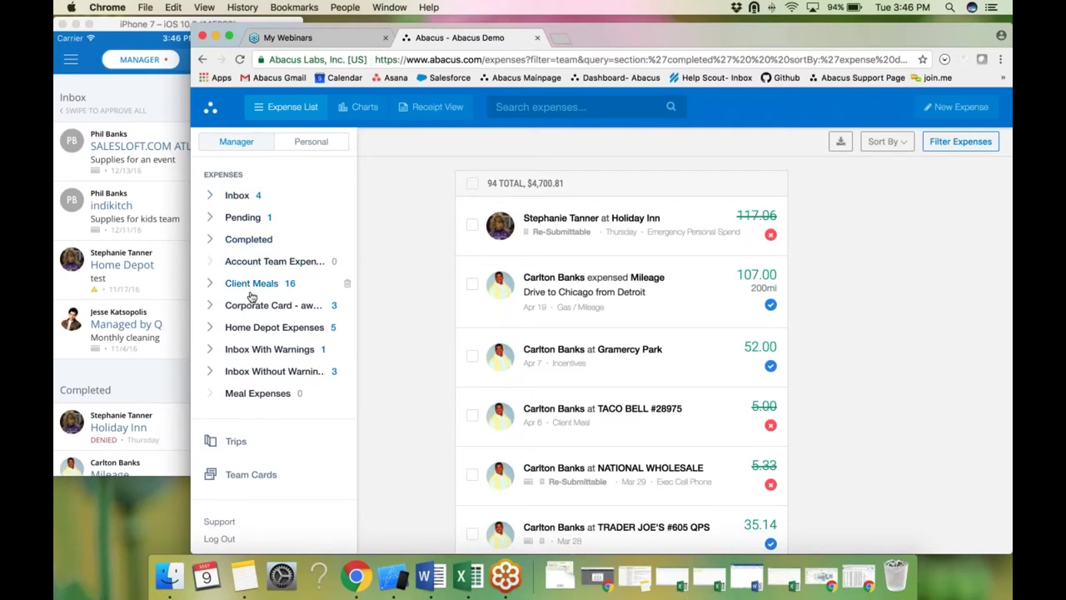
click(941, 144)
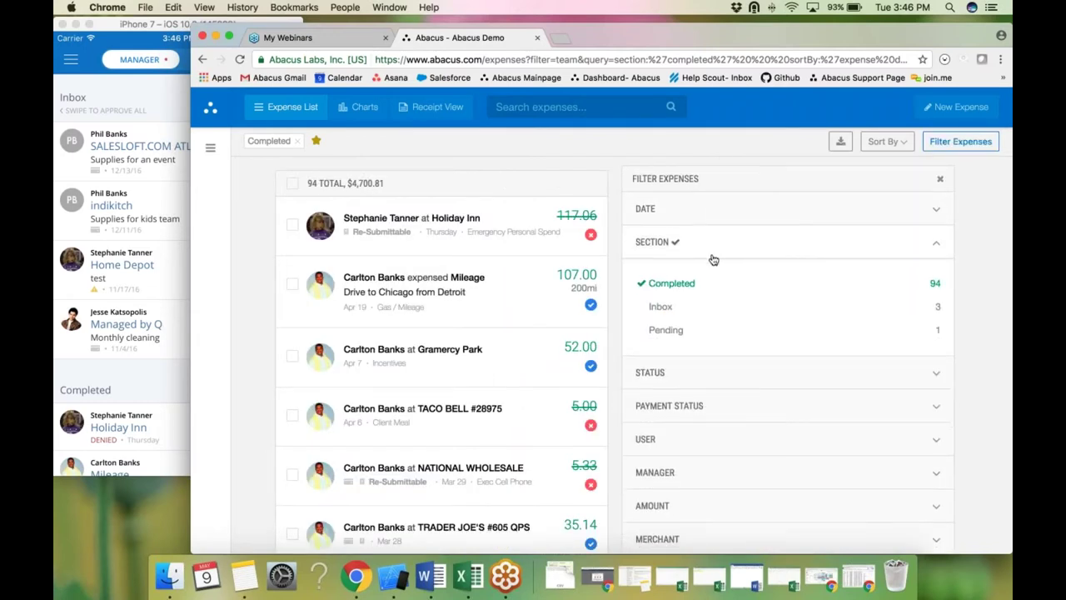
scroll(713, 260, down, 2)
scroll(713, 260, down, 1)
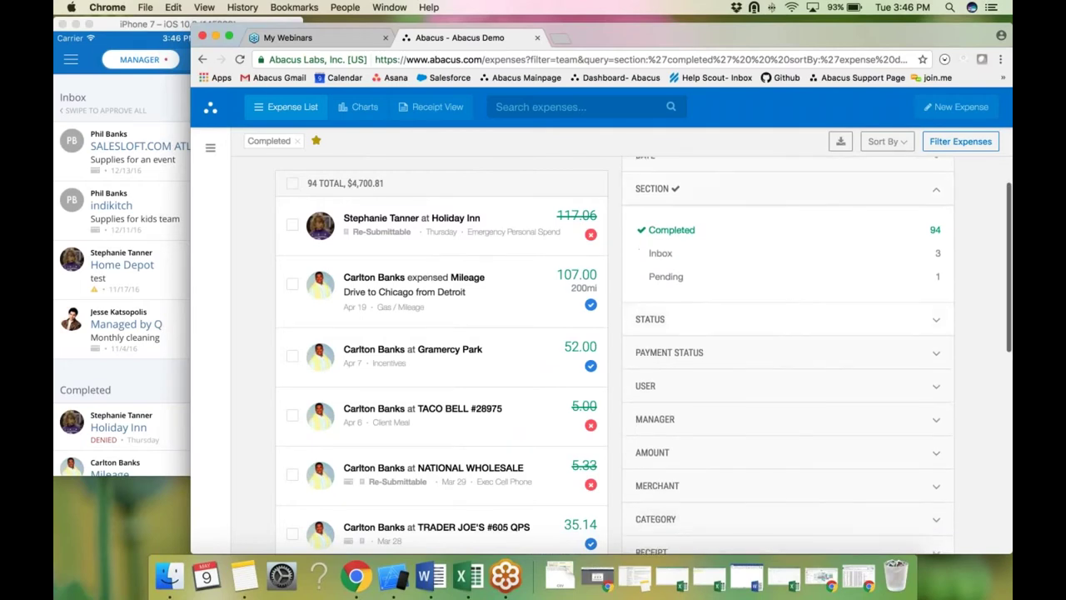
scroll(713, 260, down, 3)
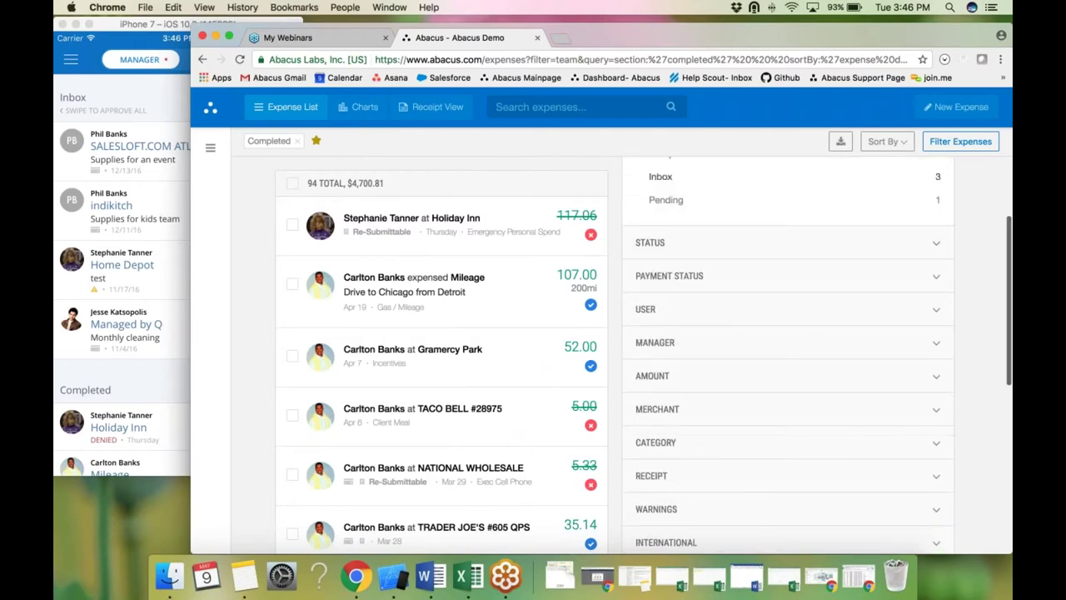
scroll(658, 303, down, 1)
scroll(682, 356, down, 1)
scroll(683, 355, down, 2)
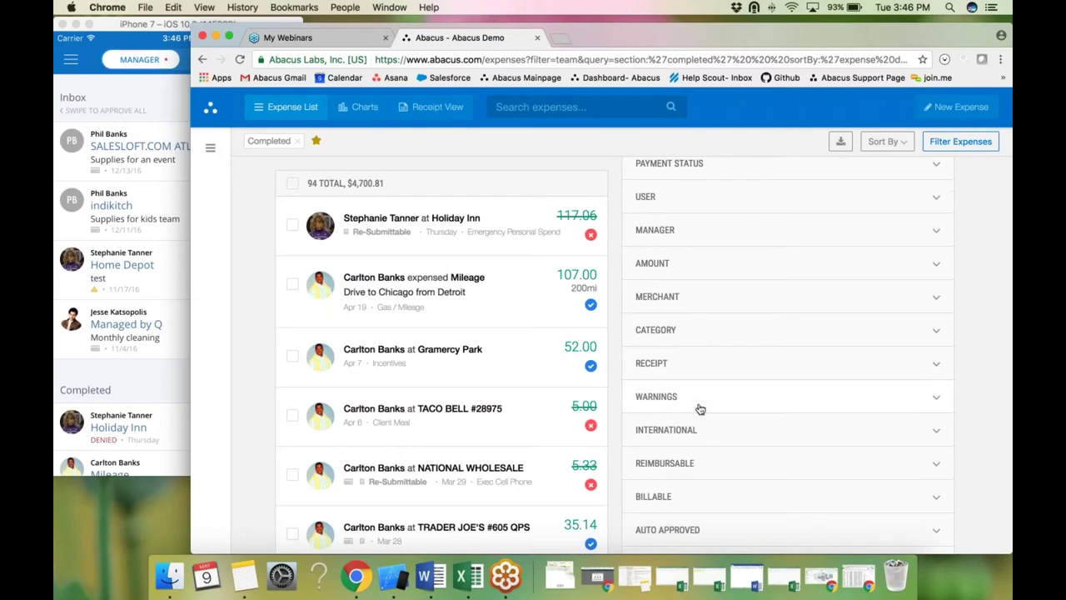
scroll(699, 409, down, 1)
scroll(700, 408, down, 2)
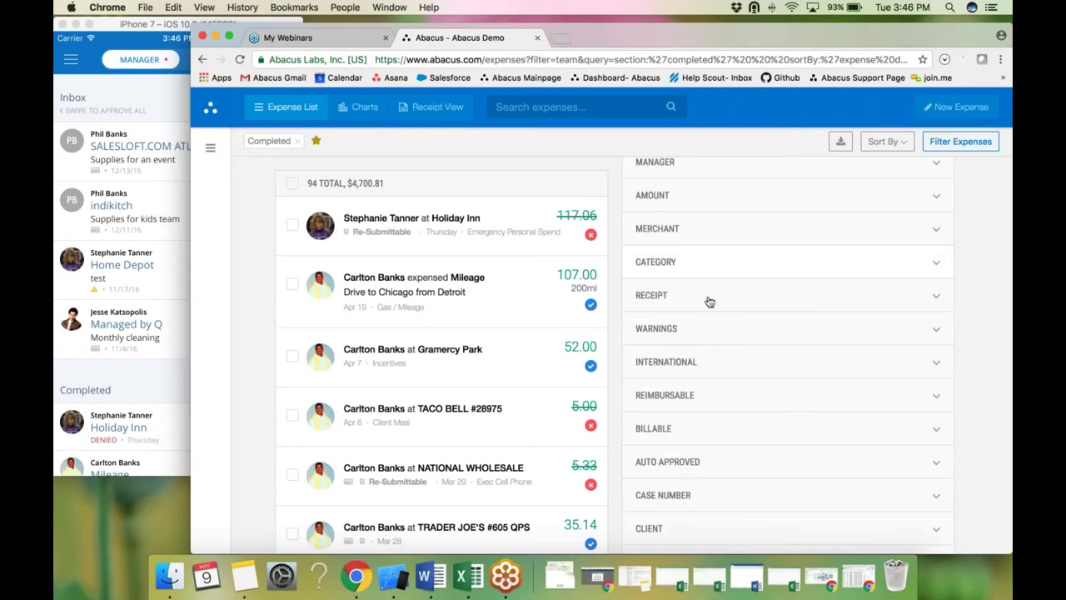
Step: Examine the remaining filter categories down to Trip, including the options offered by the Department filter
scroll(666, 373, down, 5)
scroll(665, 373, down, 2)
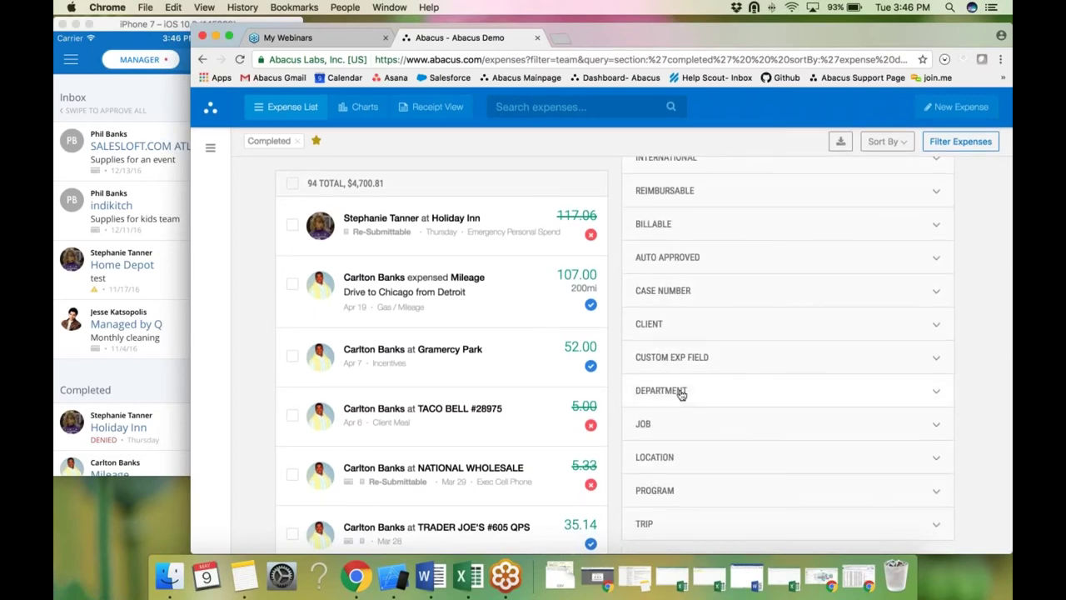
click(679, 391)
scroll(680, 394, down, 2)
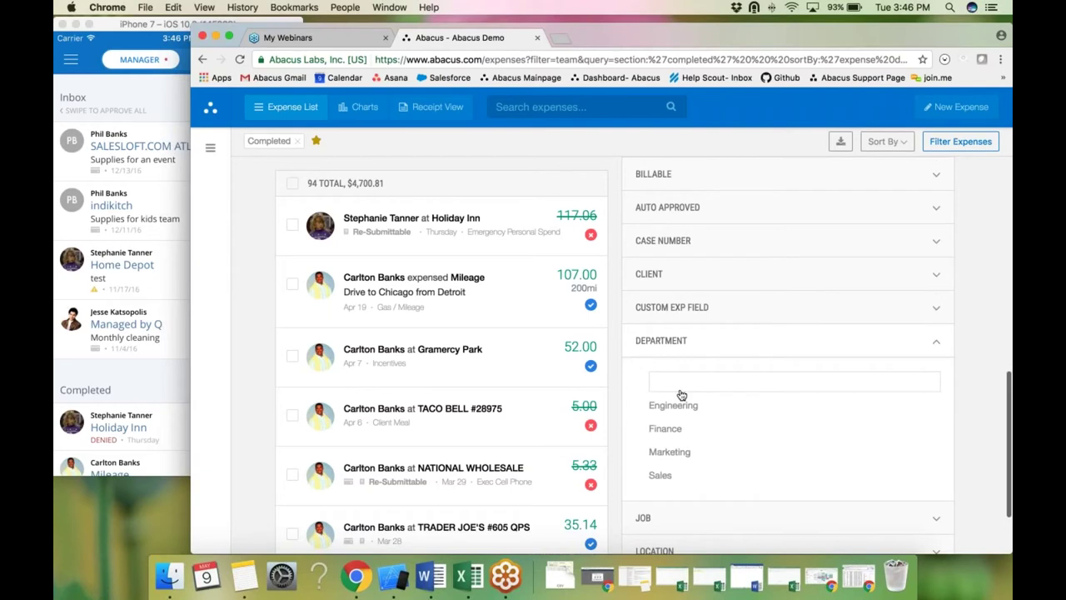
scroll(681, 394, down, 3)
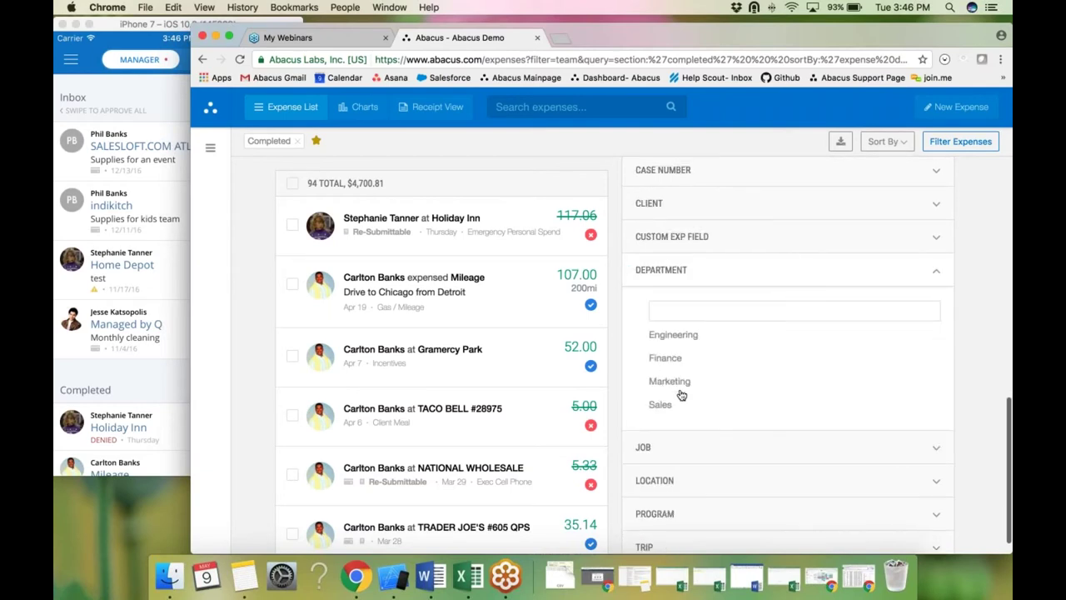
click(667, 322)
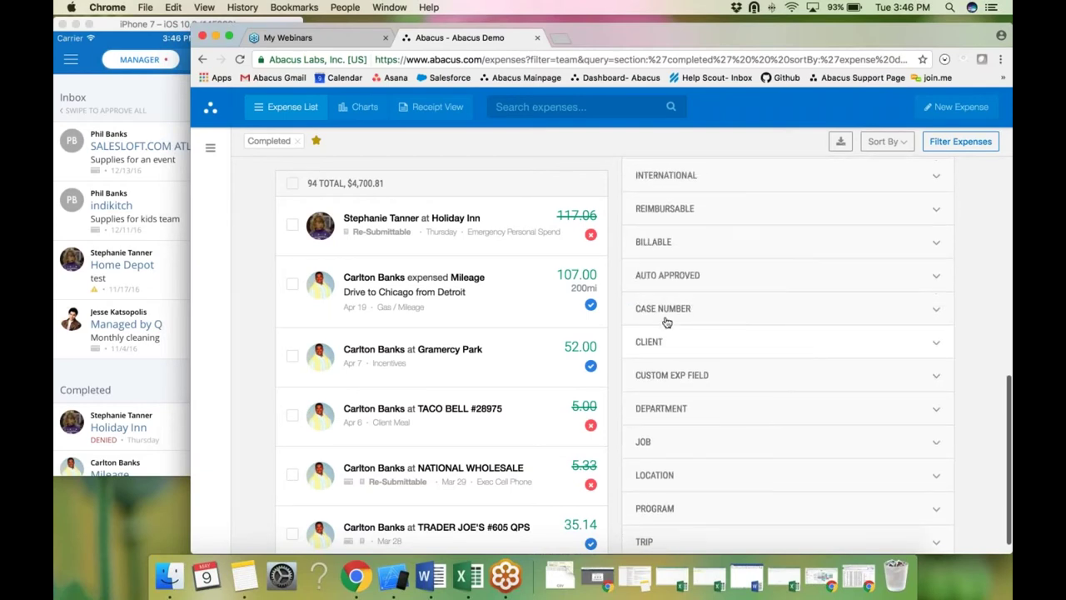
scroll(667, 323, up, 5)
Step: Check the saved reports listed in the Manager navigation
click(210, 148)
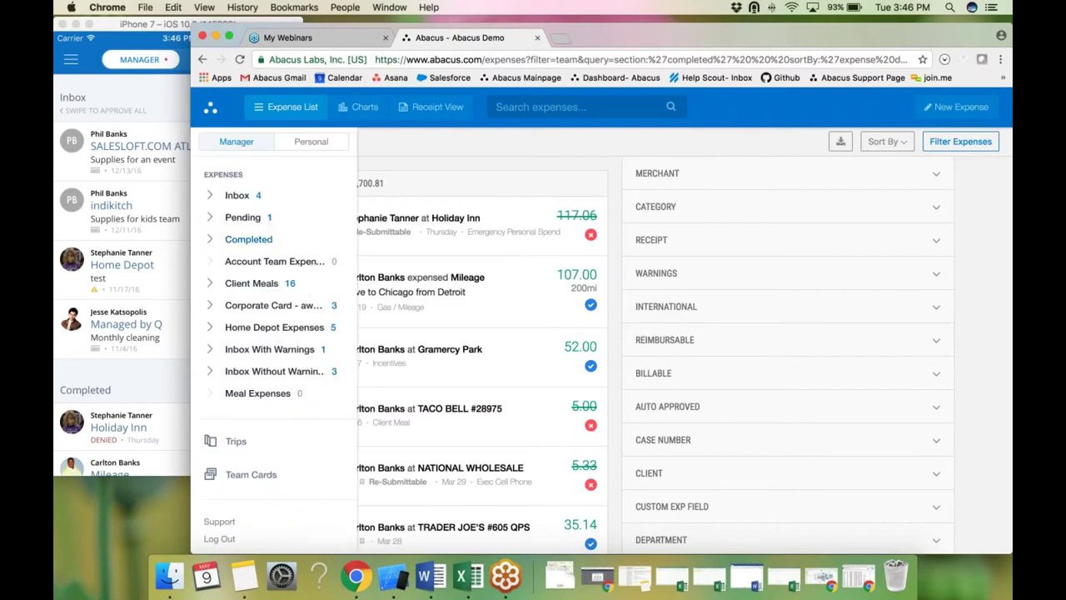
click(253, 115)
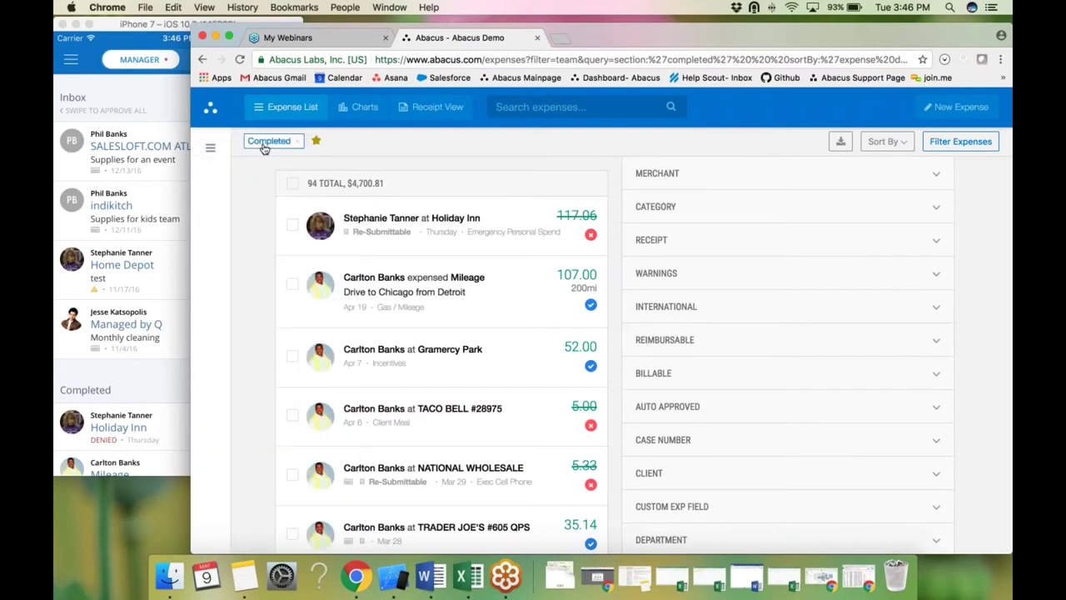
click(211, 150)
Step: Filter the Completed expenses by the Client Meal category under Meals
scroll(659, 355, up, 1)
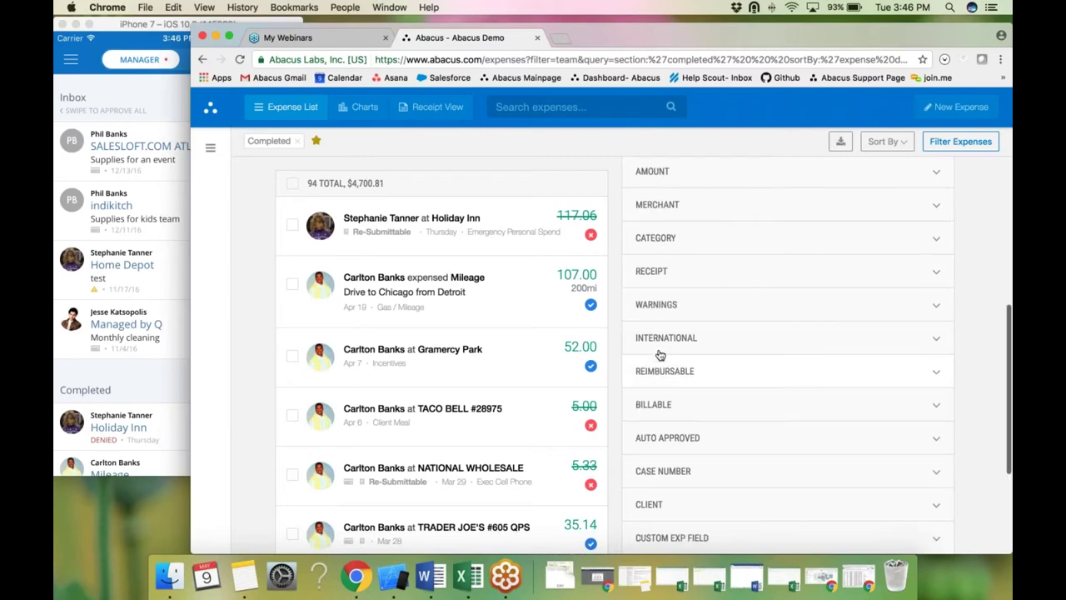
click(643, 288)
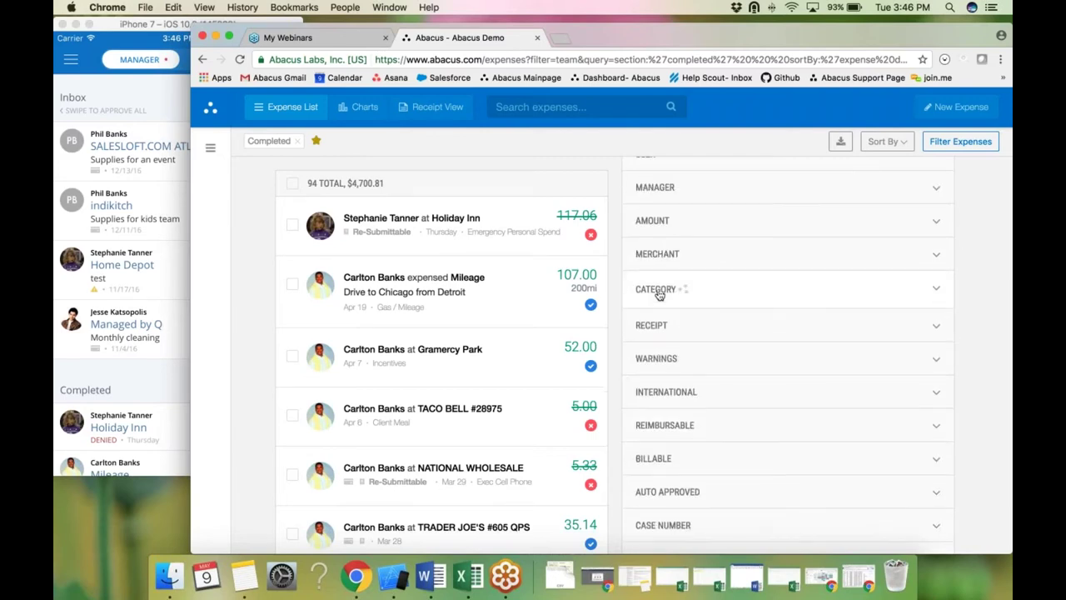
scroll(707, 347, down, 5)
click(689, 349)
scroll(692, 351, down, 4)
scroll(692, 351, up, 10)
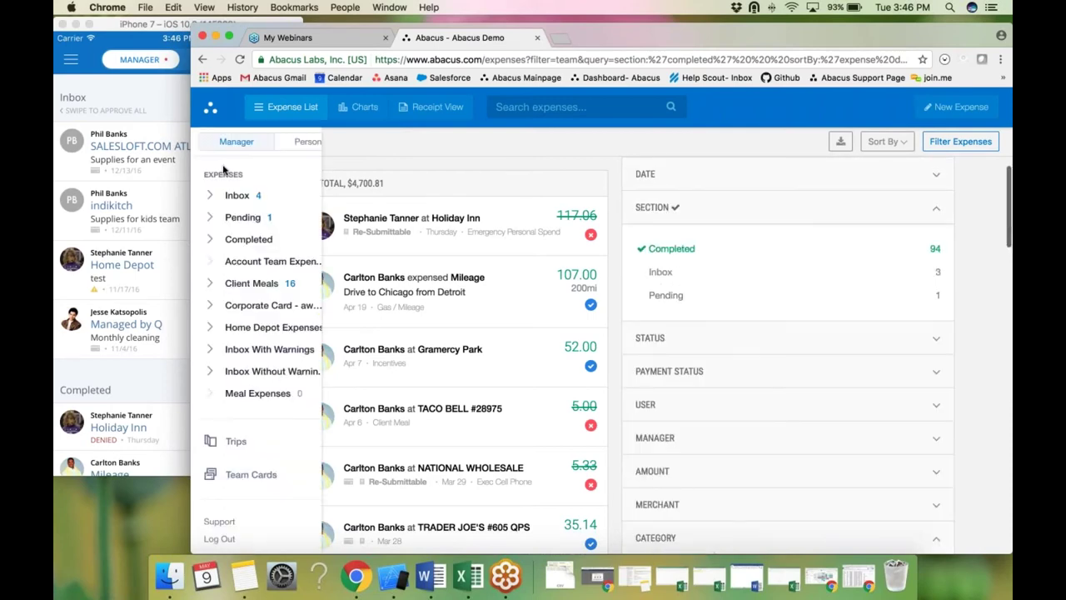
scroll(718, 379, down, 1)
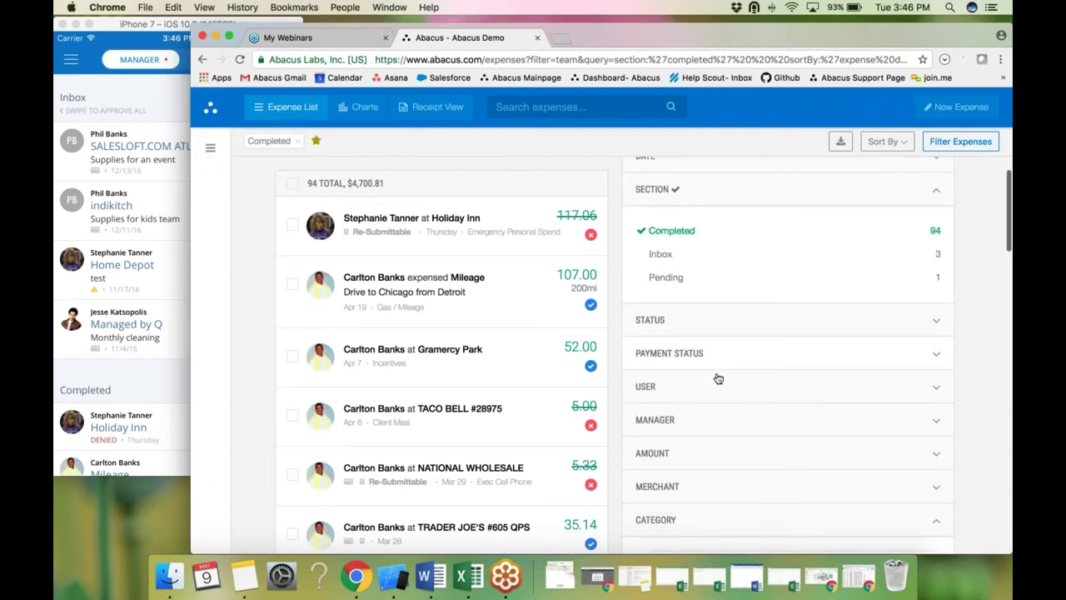
scroll(718, 379, down, 10)
scroll(718, 379, down, 1)
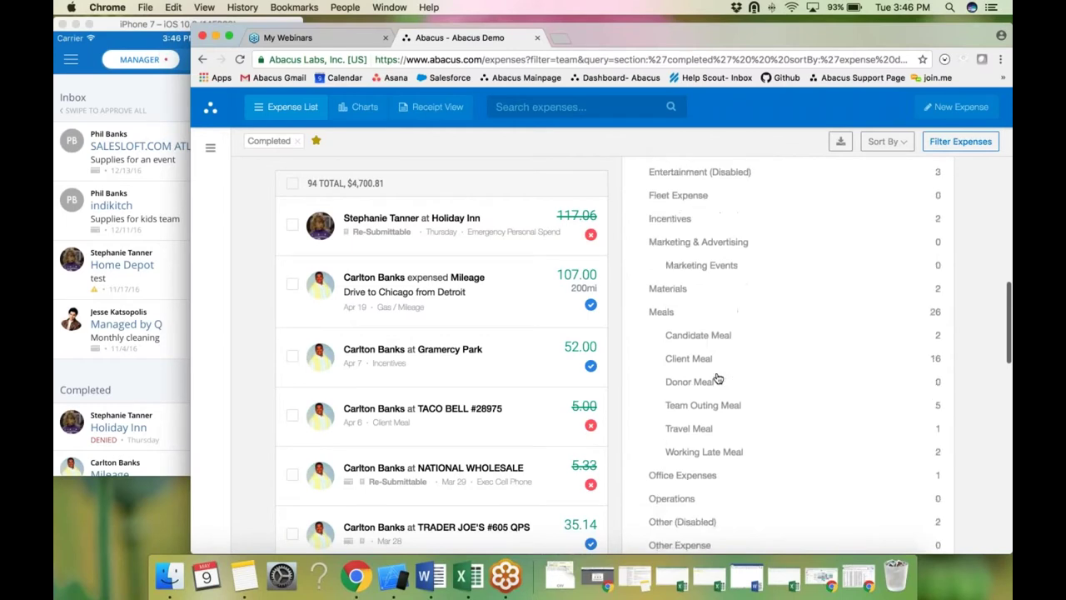
click(696, 360)
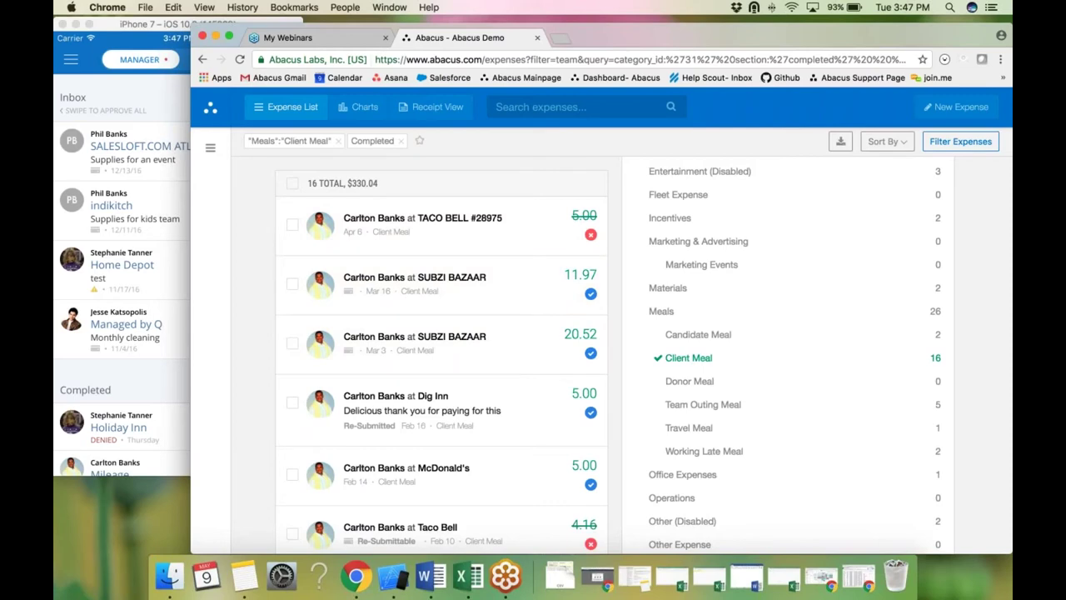
Step: View the Save Report dialog for the filtered Client Meal expenses and leave it without saving
scroll(443, 377, down, 1)
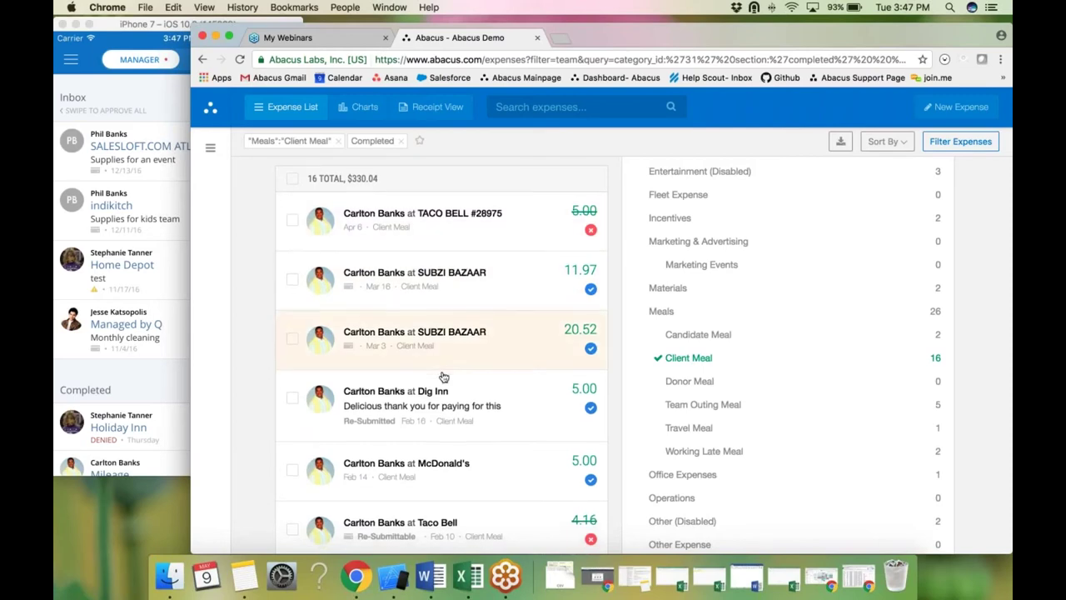
click(210, 147)
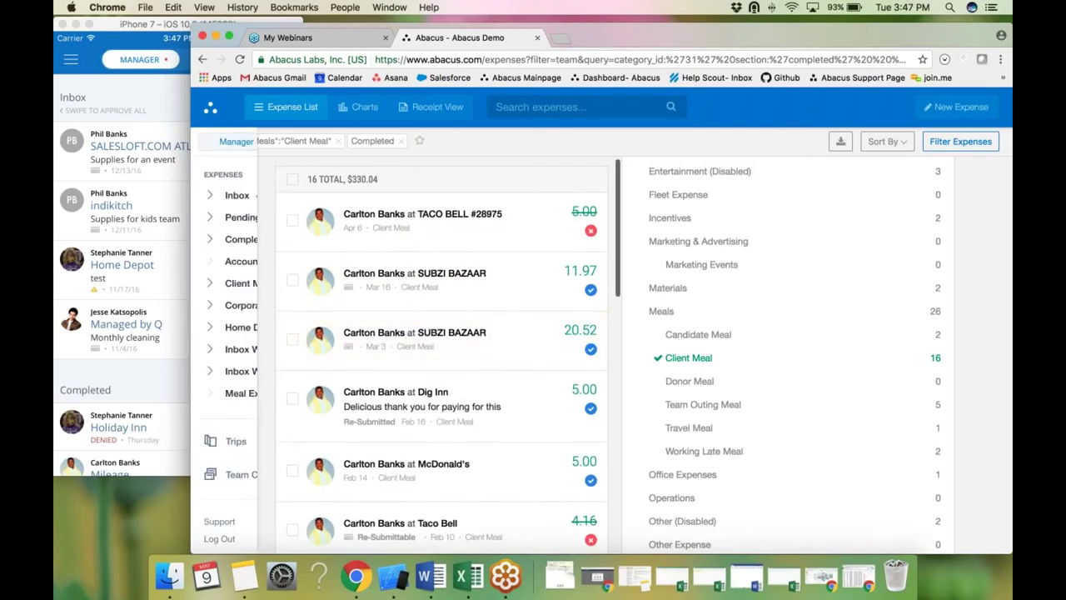
click(420, 142)
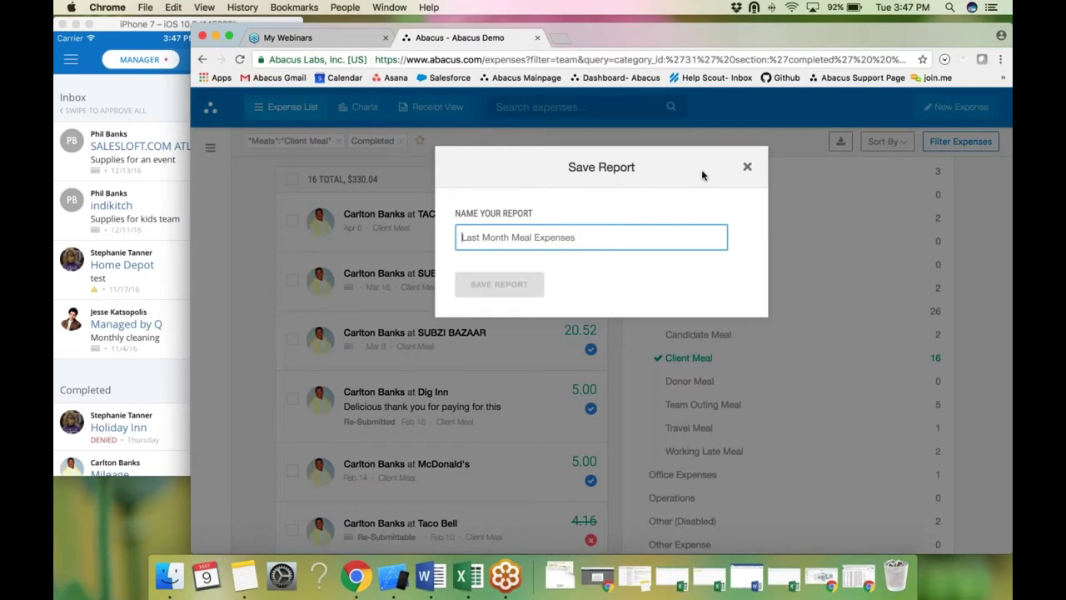
click(747, 167)
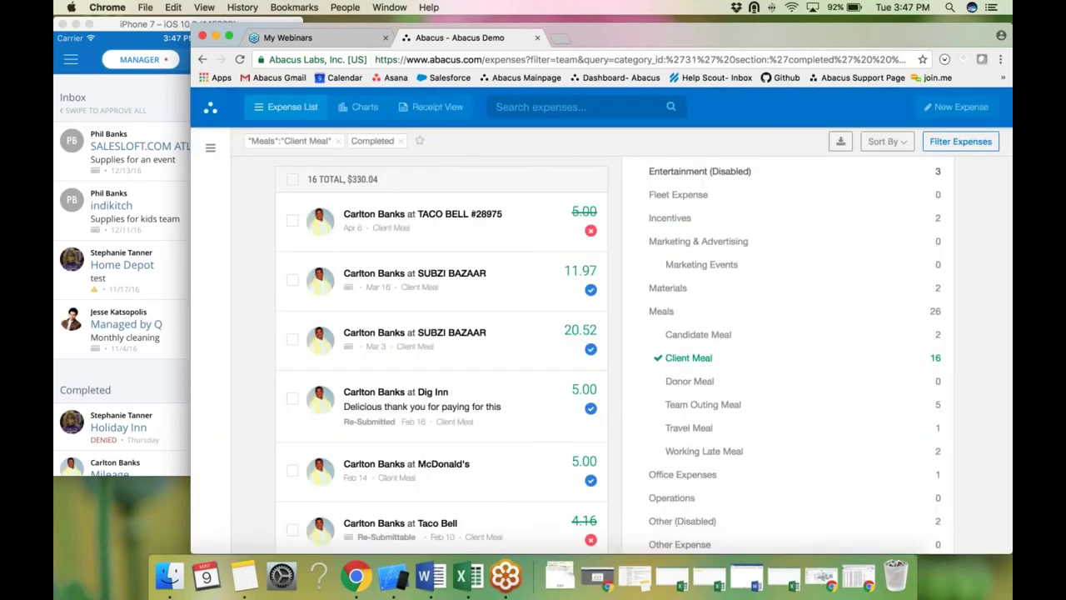
Step: Open the saved Client Meals report from the Manager navigation and examine its Section and Category filters
click(210, 147)
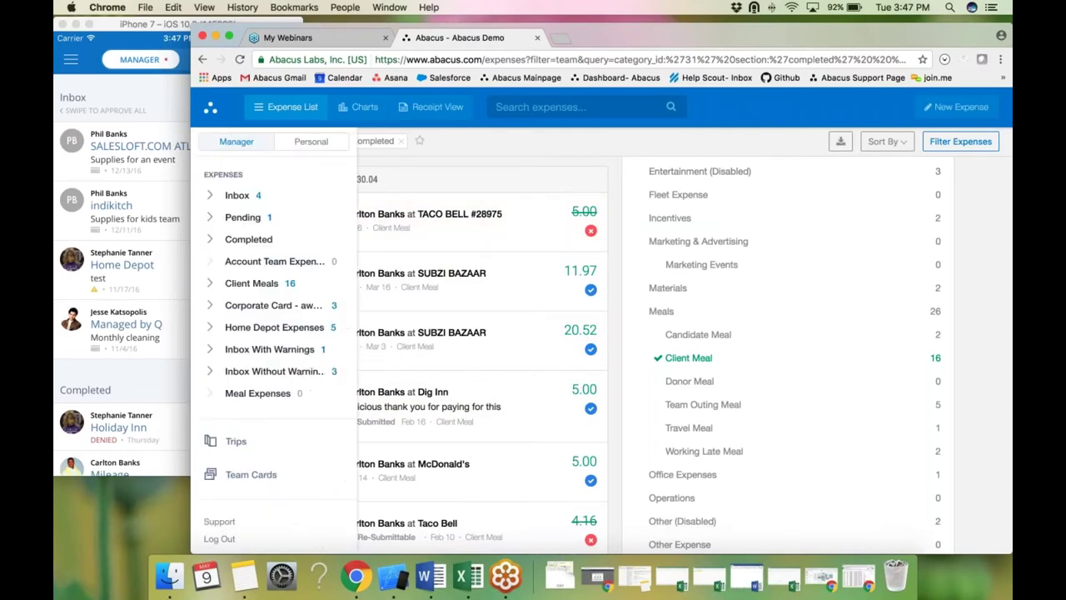
click(250, 284)
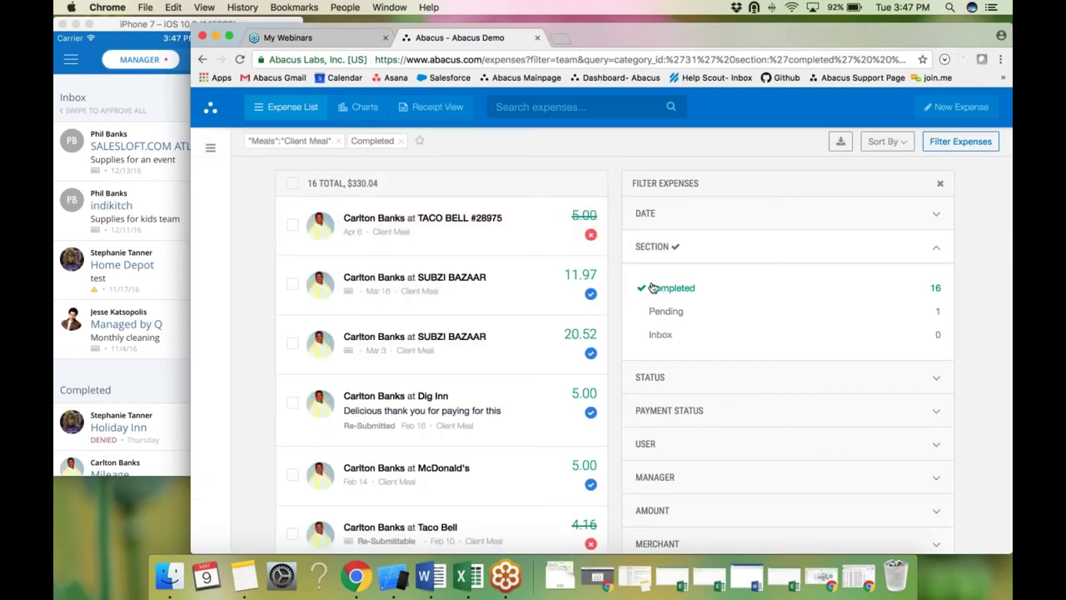
scroll(666, 323, down, 5)
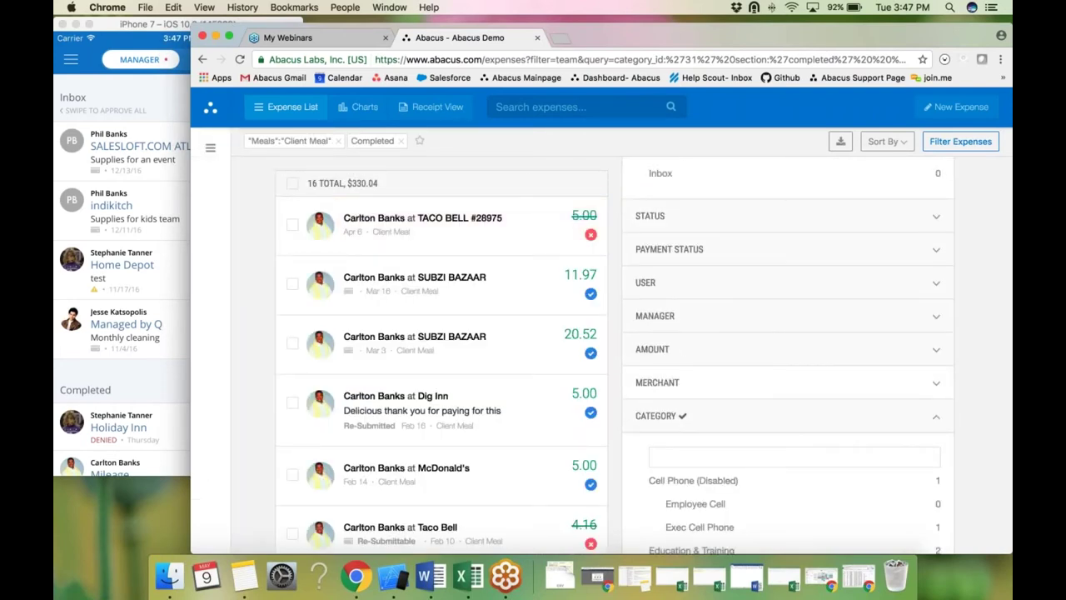
scroll(716, 257, up, 2)
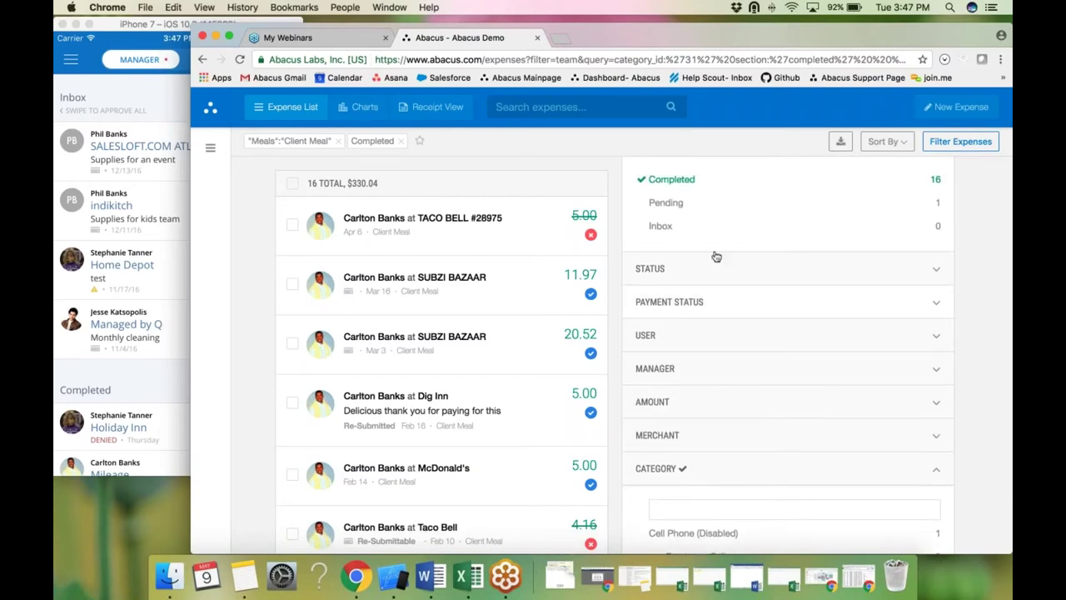
scroll(706, 375, down, 6)
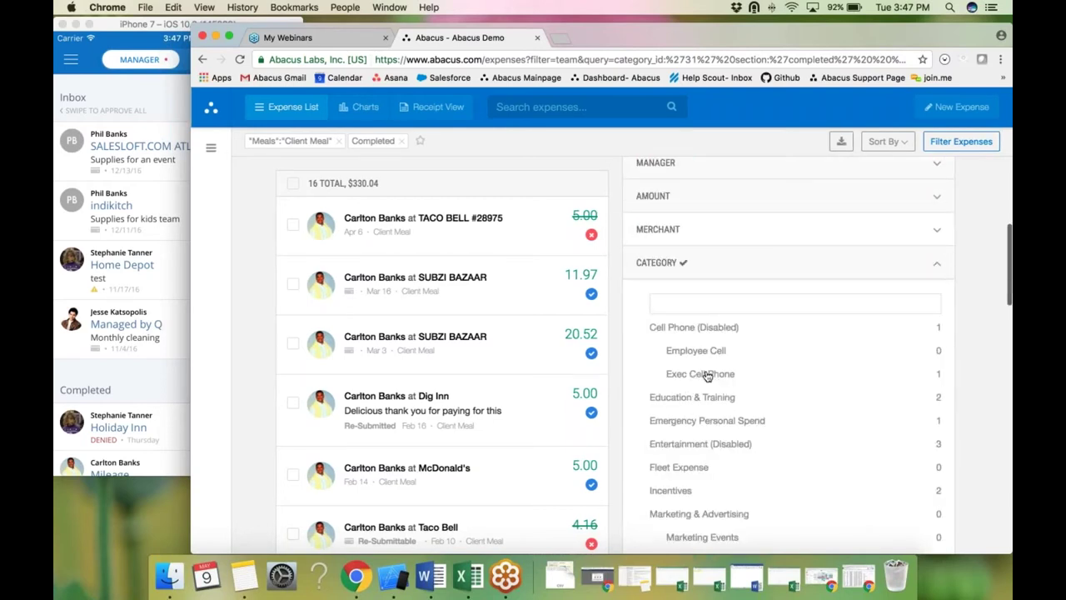
scroll(705, 373, down, 1)
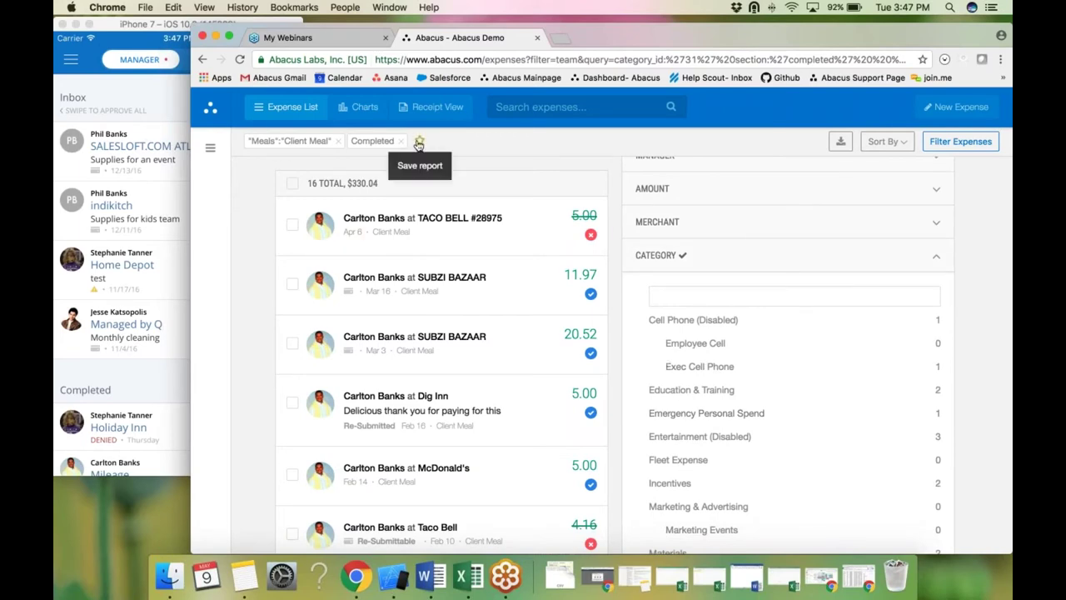
Step: Narrow the saved Client Meals report by user to the second employee listed
click(210, 147)
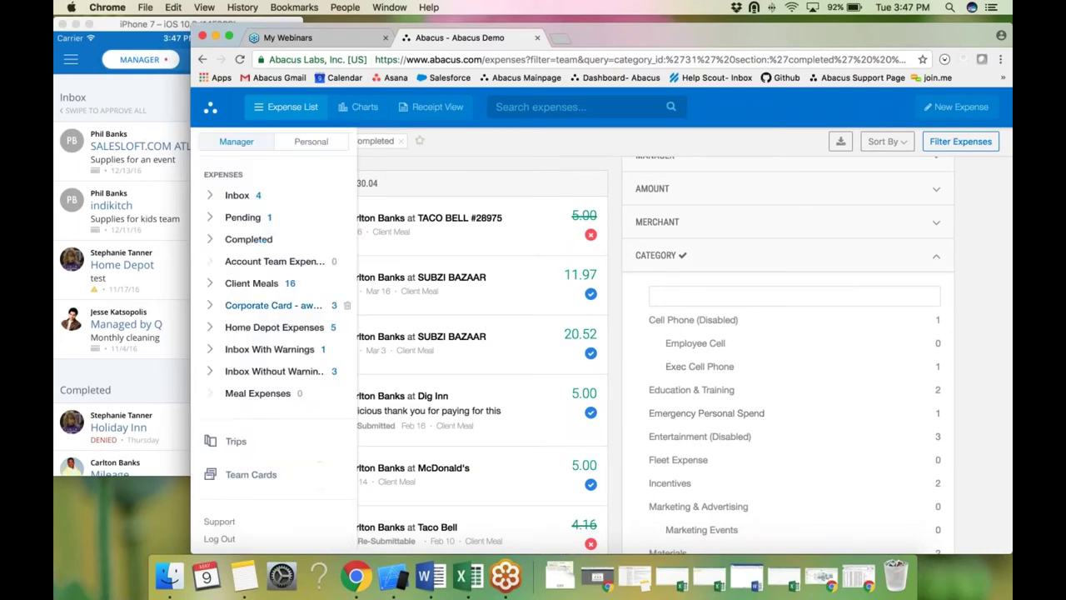
click(249, 285)
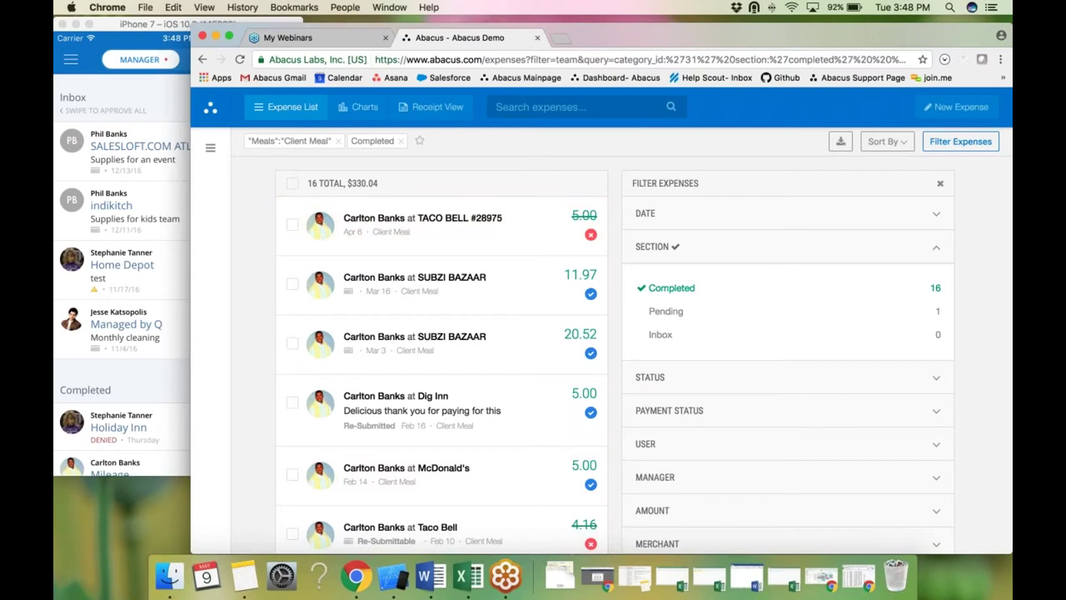
click(210, 147)
click(209, 284)
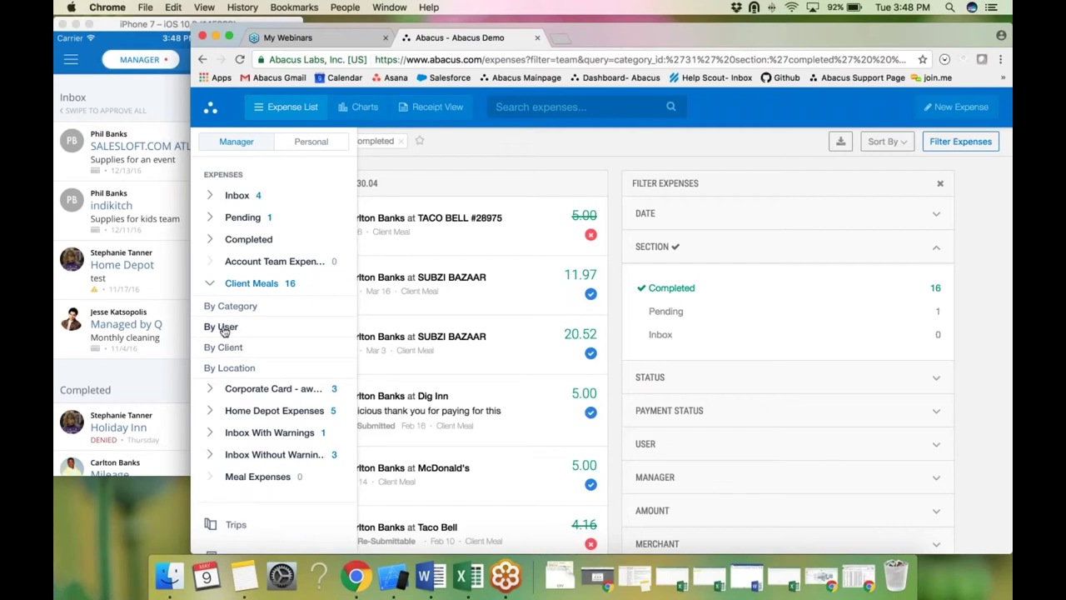
click(225, 328)
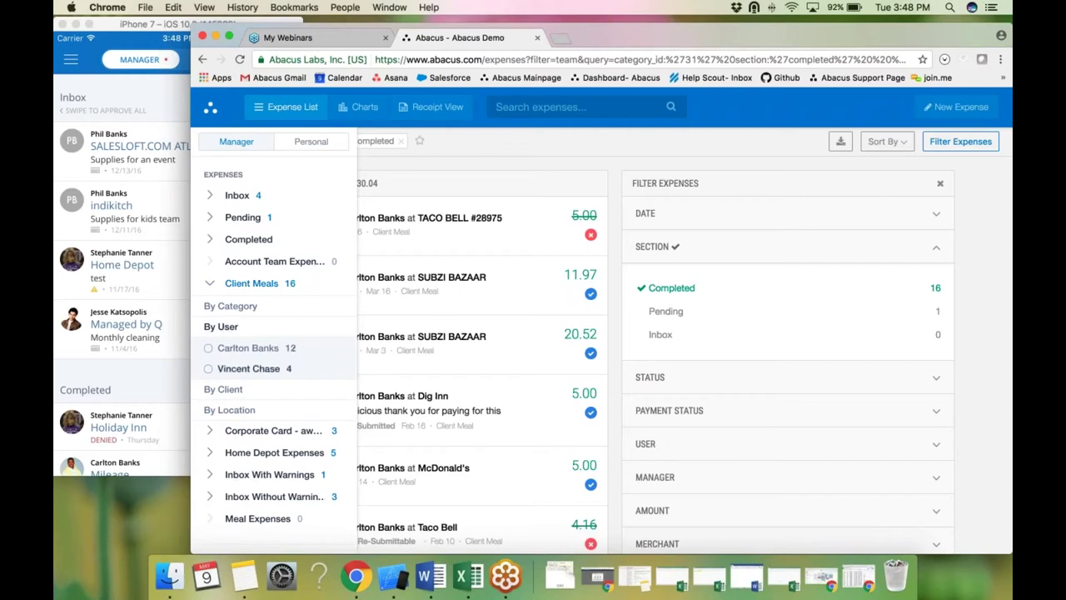
click(210, 369)
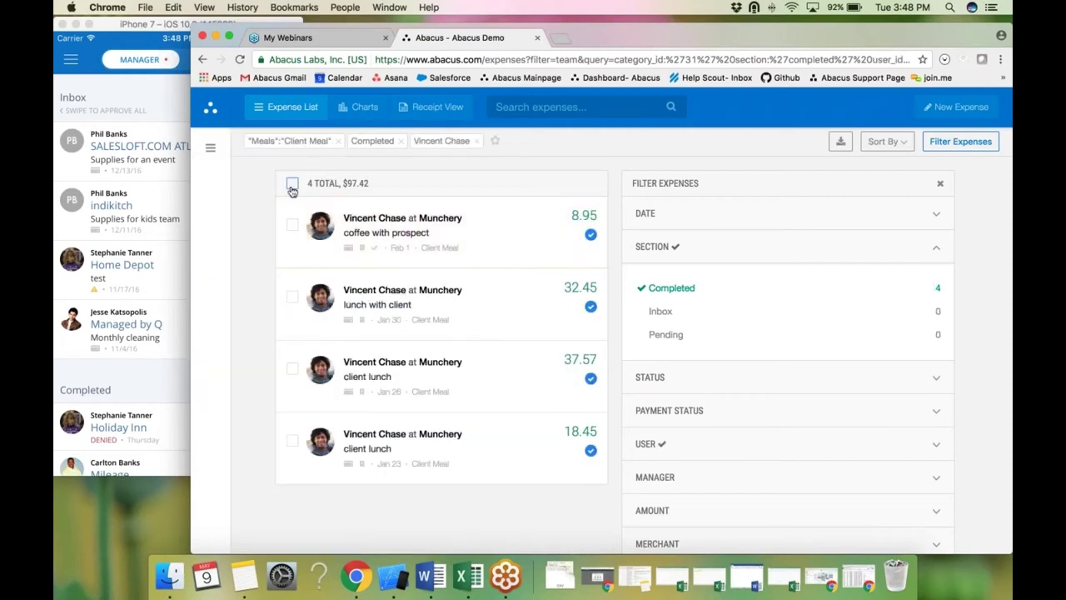
Step: Select all of the employee's client meal expenses, examine their combined details, and clear the selection
click(292, 184)
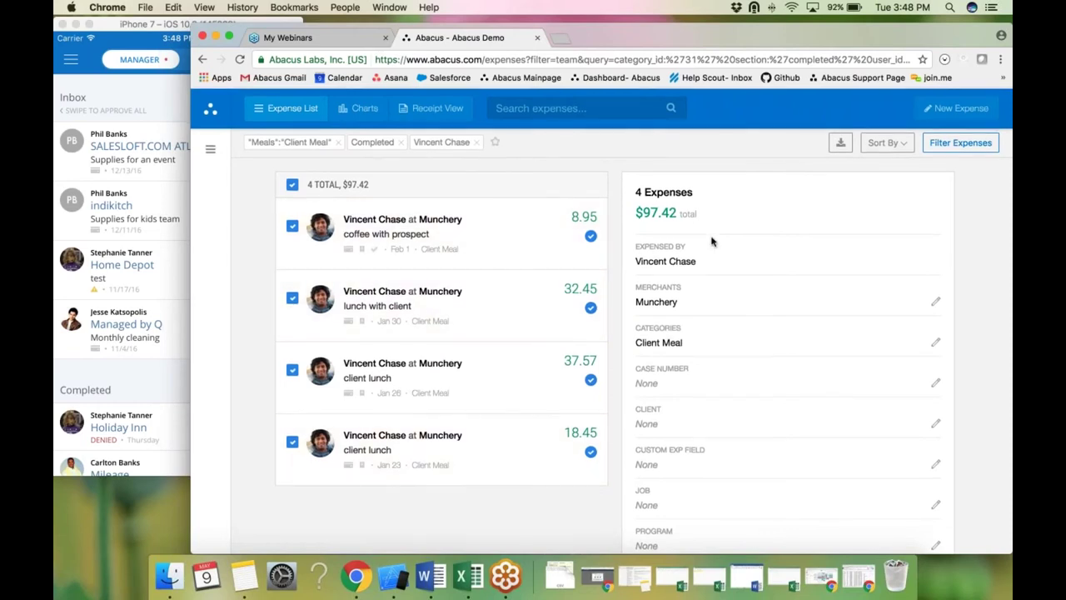
scroll(711, 241, down, 5)
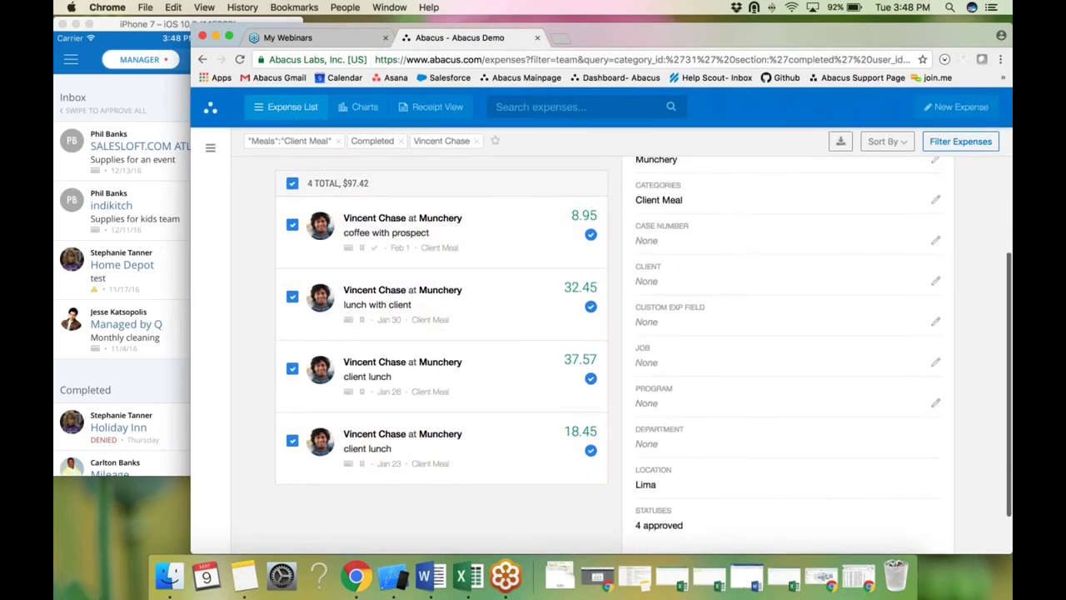
scroll(744, 280, up, 5)
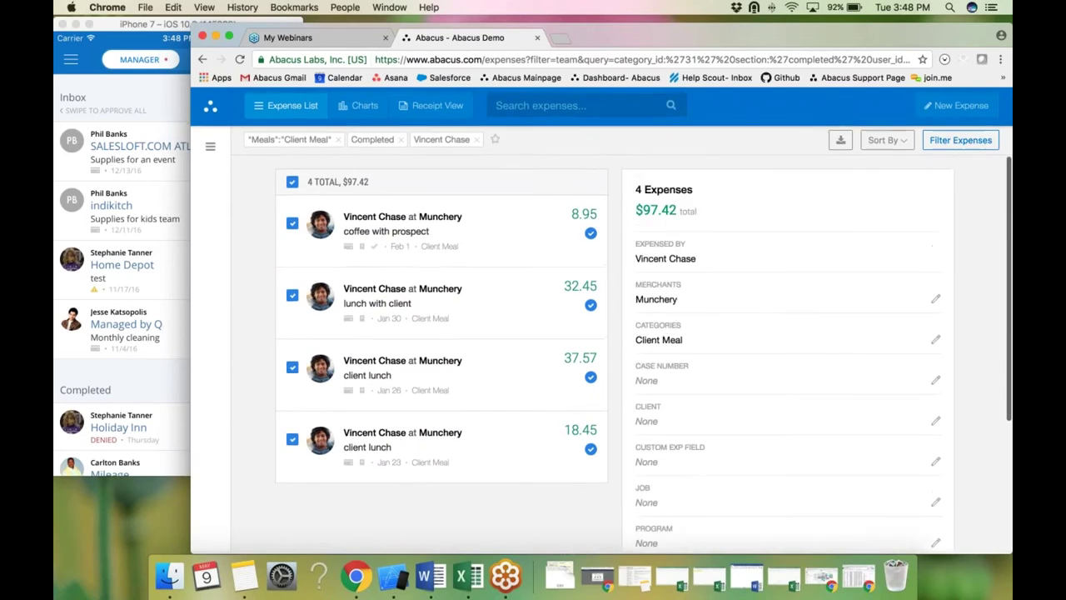
click(292, 183)
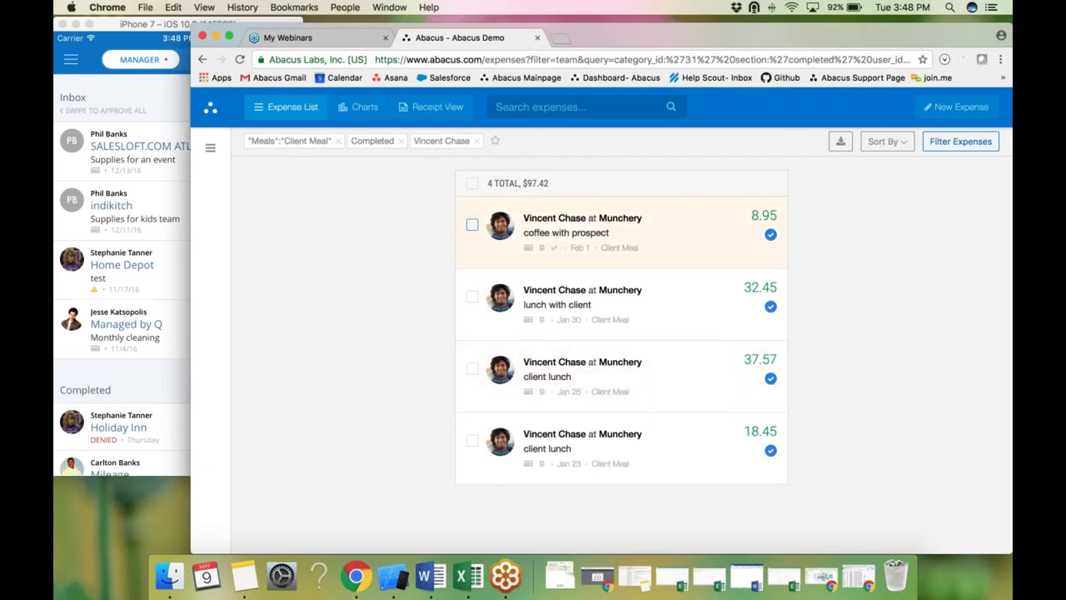
Step: Select the 8.95 "coffee with prospect" and 18.45 "client lunch" expenses, examine their combined details, and deselect both
click(472, 224)
click(292, 440)
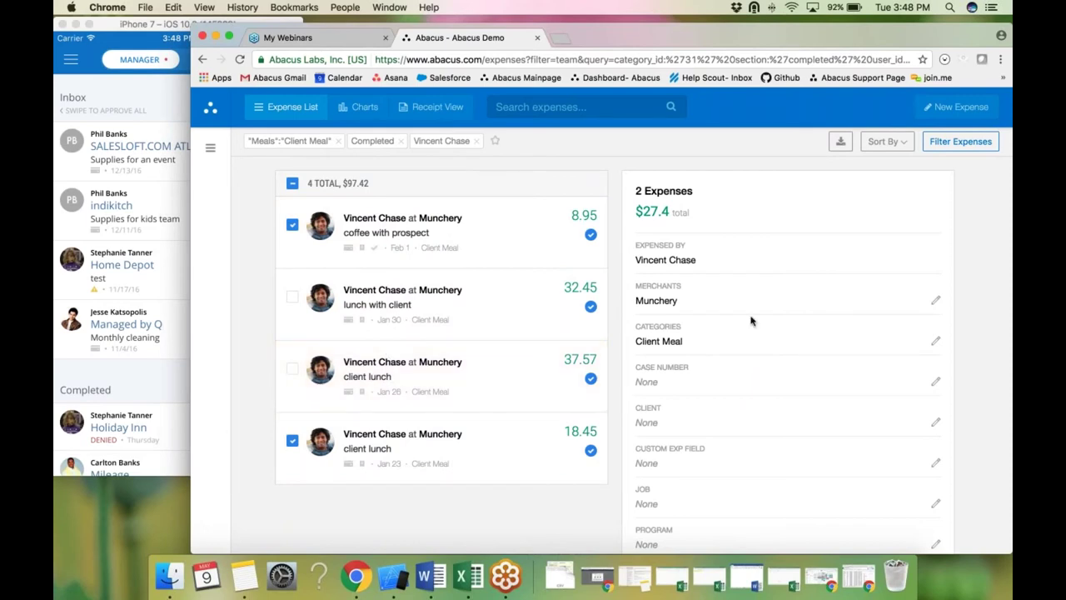
scroll(753, 319, down, 2)
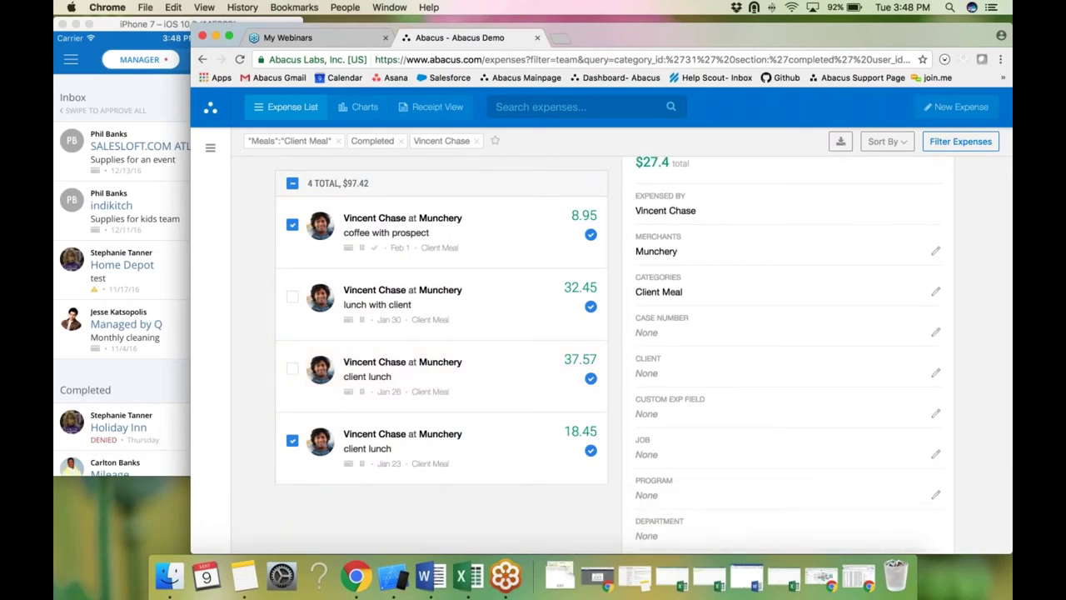
click(291, 224)
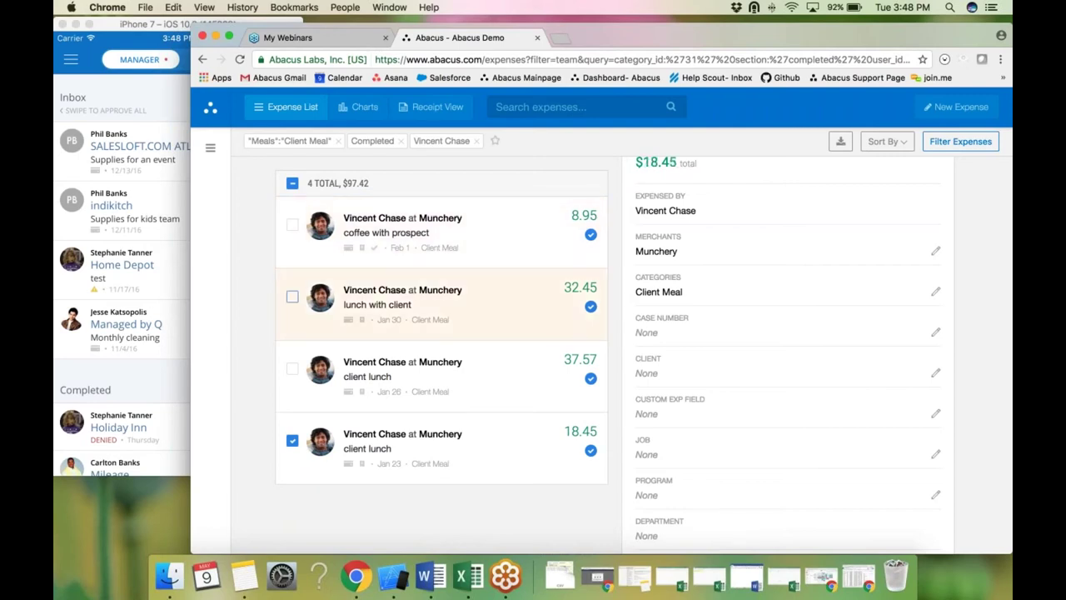
click(292, 439)
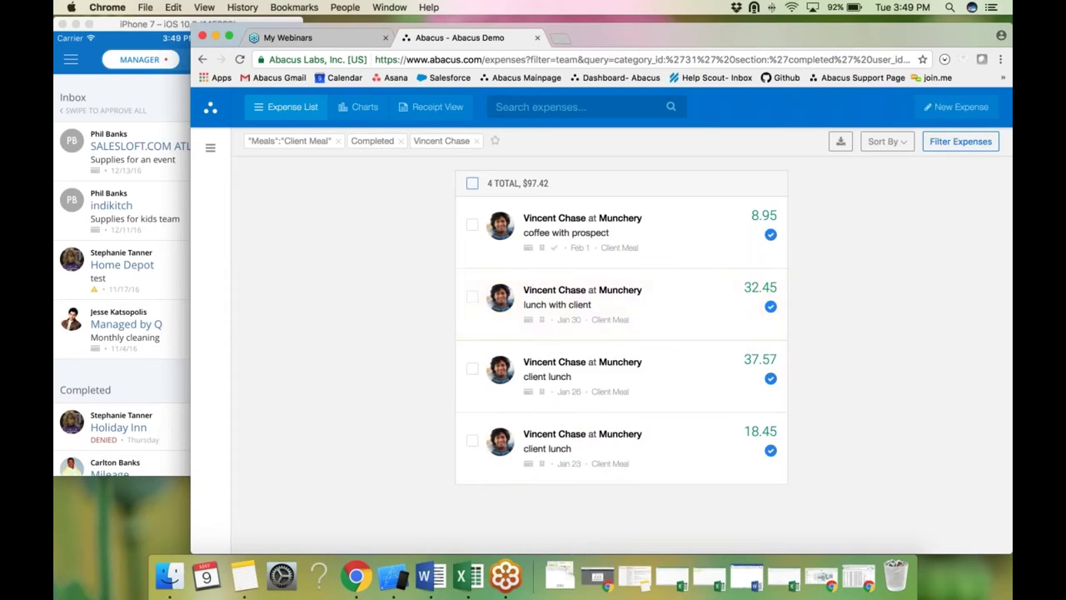
Step: Select all four client meal expenses listed for the employee and examine their combined fields down to Location and Statuses
click(471, 183)
scroll(757, 361, down, 4)
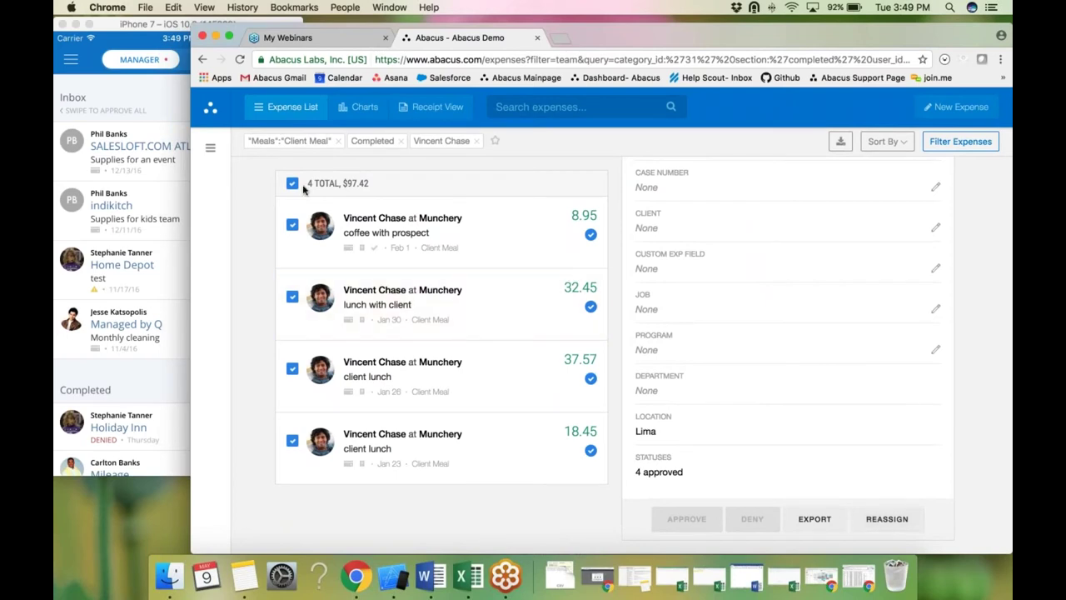
click(210, 148)
click(374, 370)
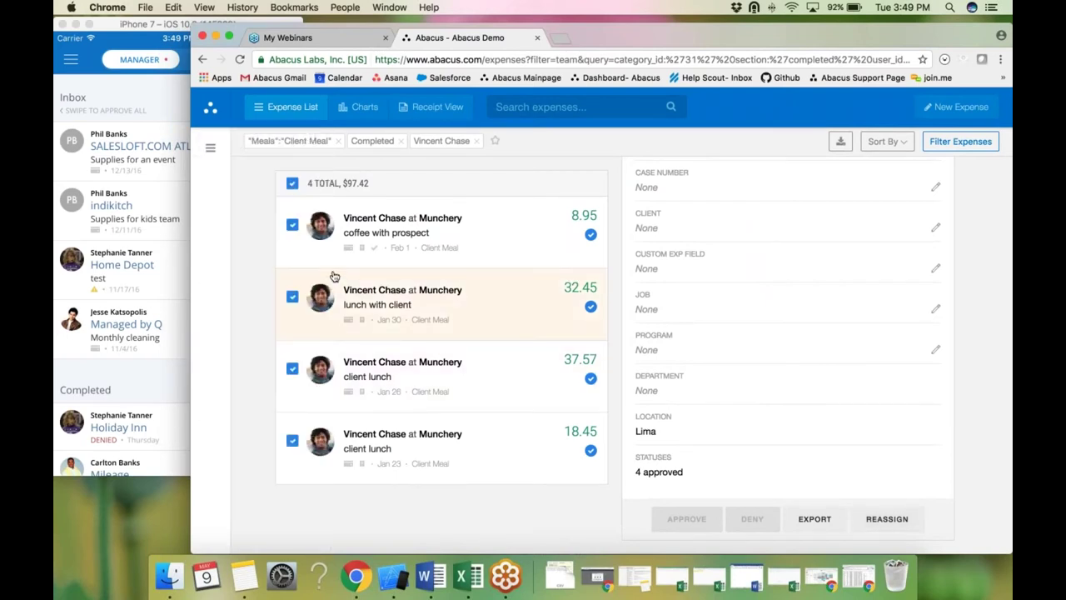
Step: Draft reassigning the selected expenses to the first listed manager with the note "Please take a look at these expenses for your project!", discard it, and clear the selection
click(896, 518)
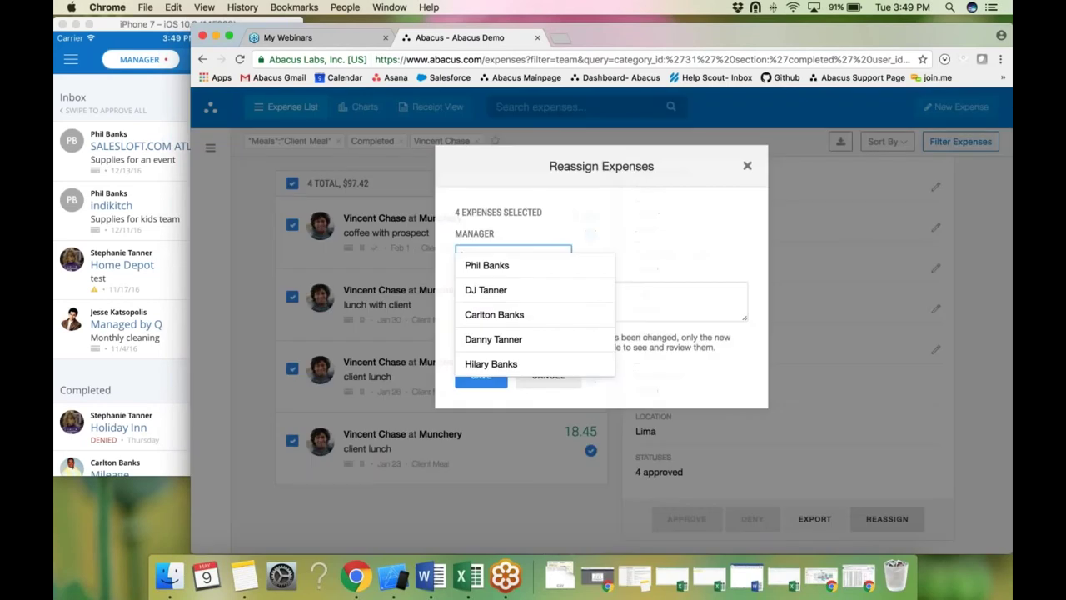
key(Down)
key(Return)
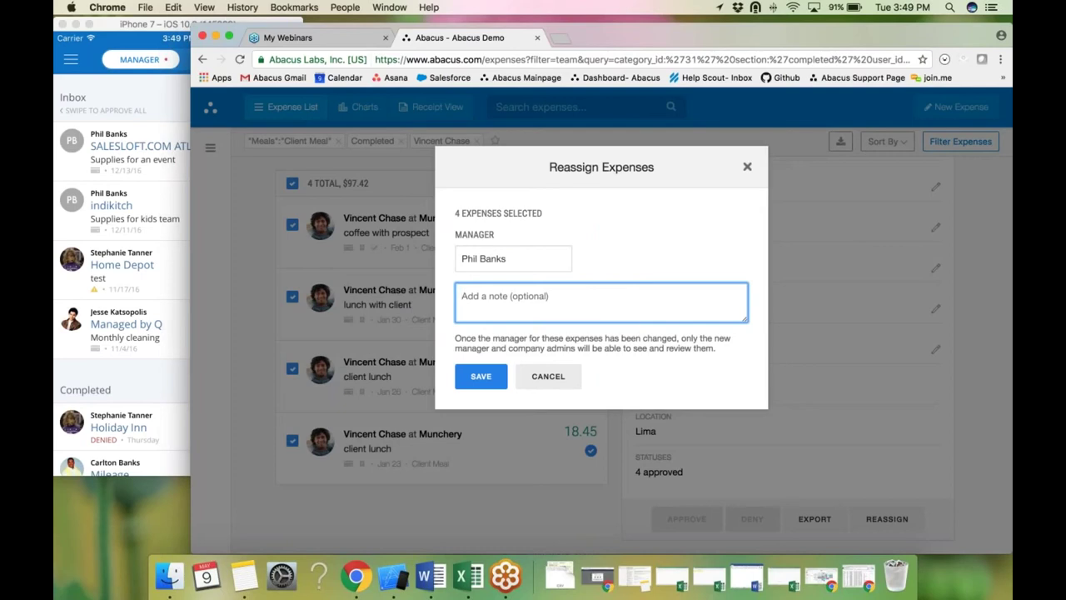
text(Please take a look at these expenses for you)
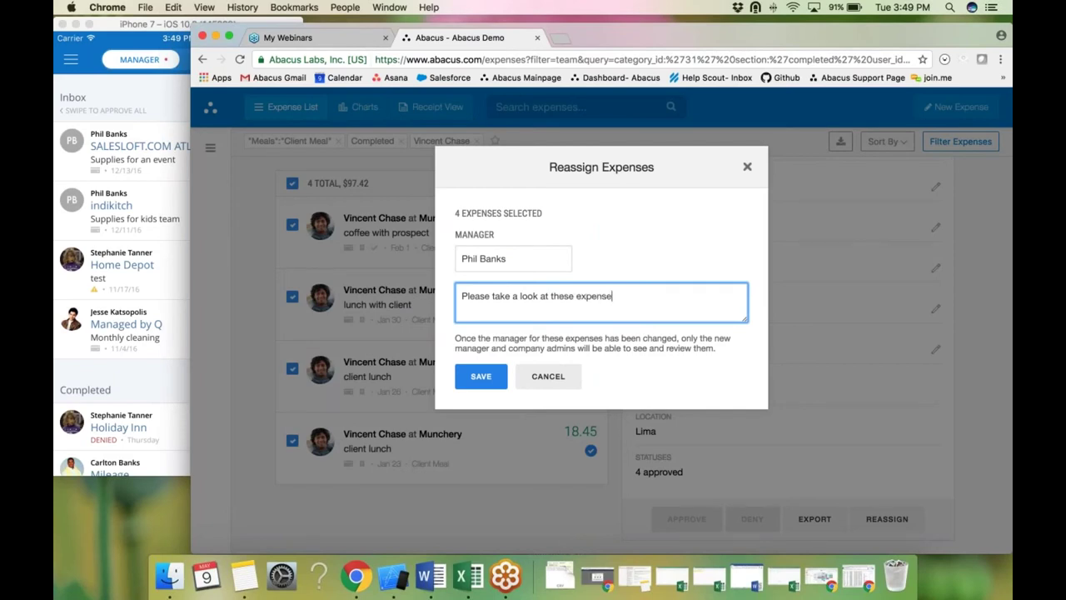
text(r project!)
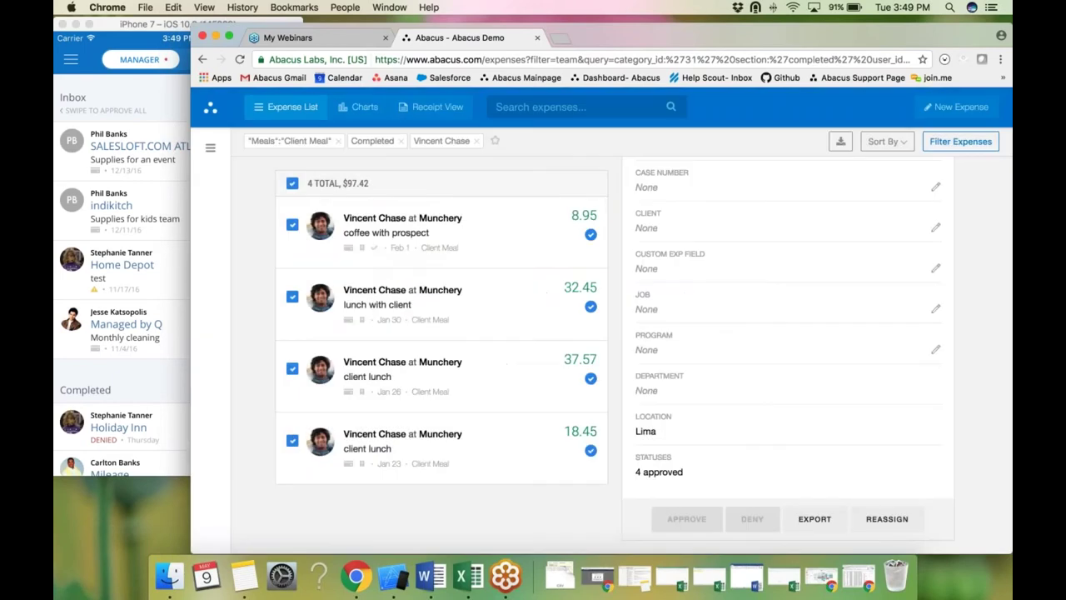
click(747, 166)
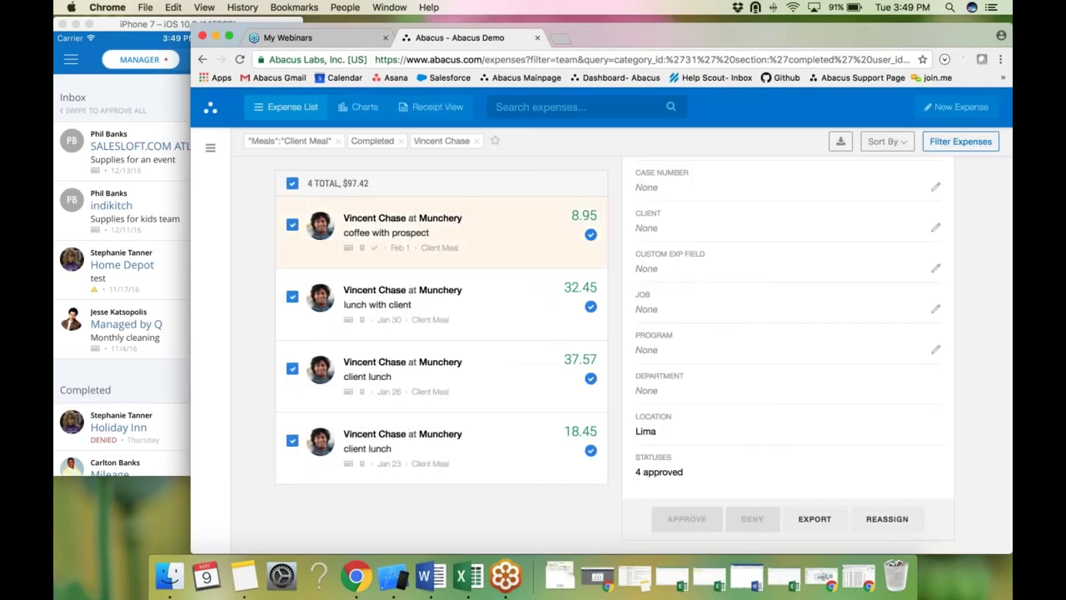
click(292, 184)
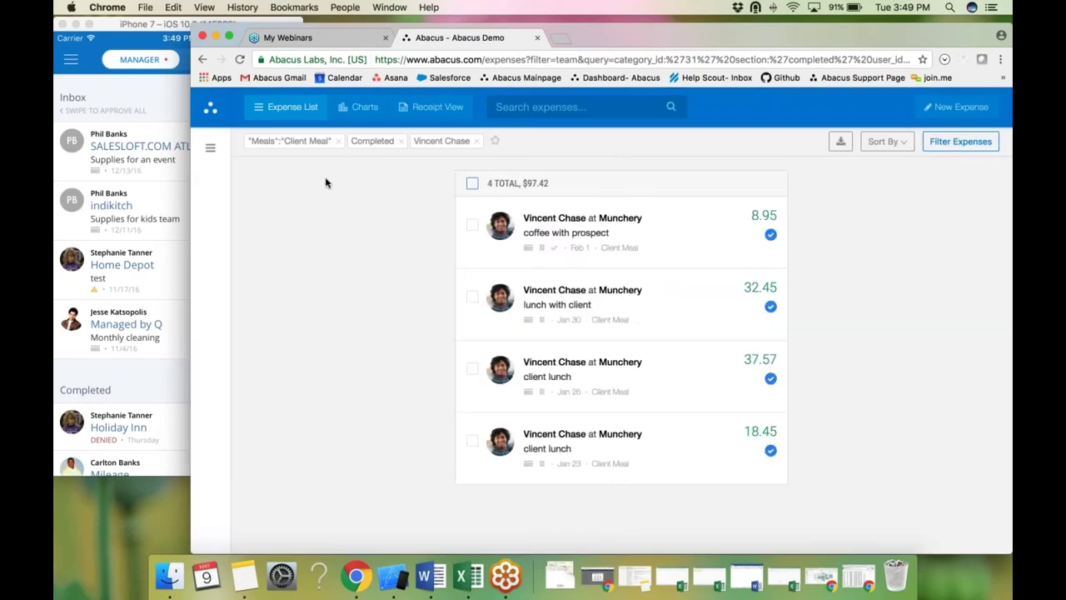
Step: Collapse the Client Meals breakdown in the Manager navigation and reopen the full report without the user filter
click(210, 149)
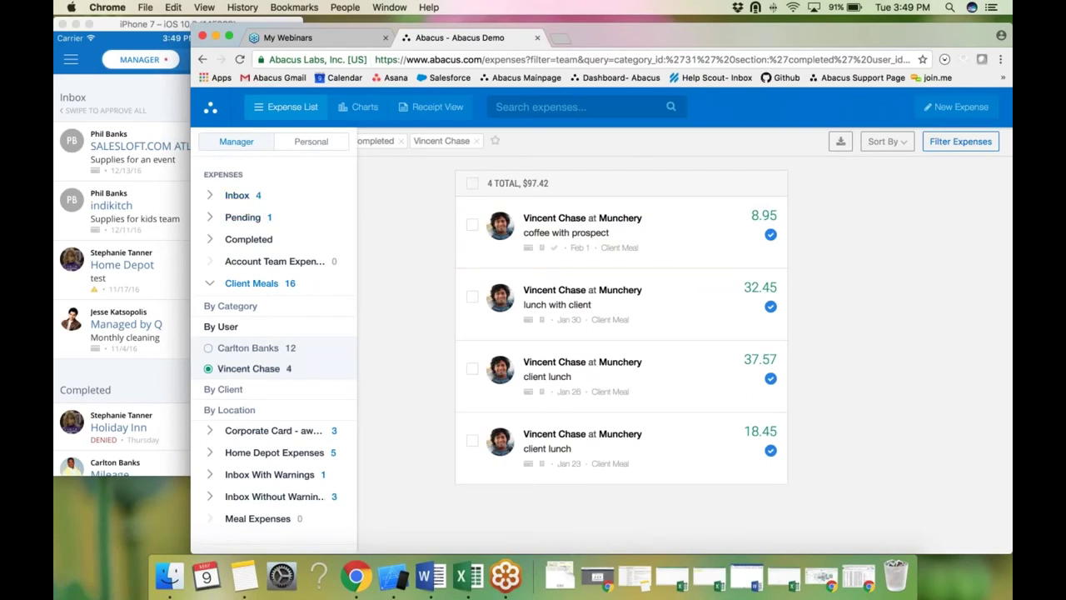
click(210, 284)
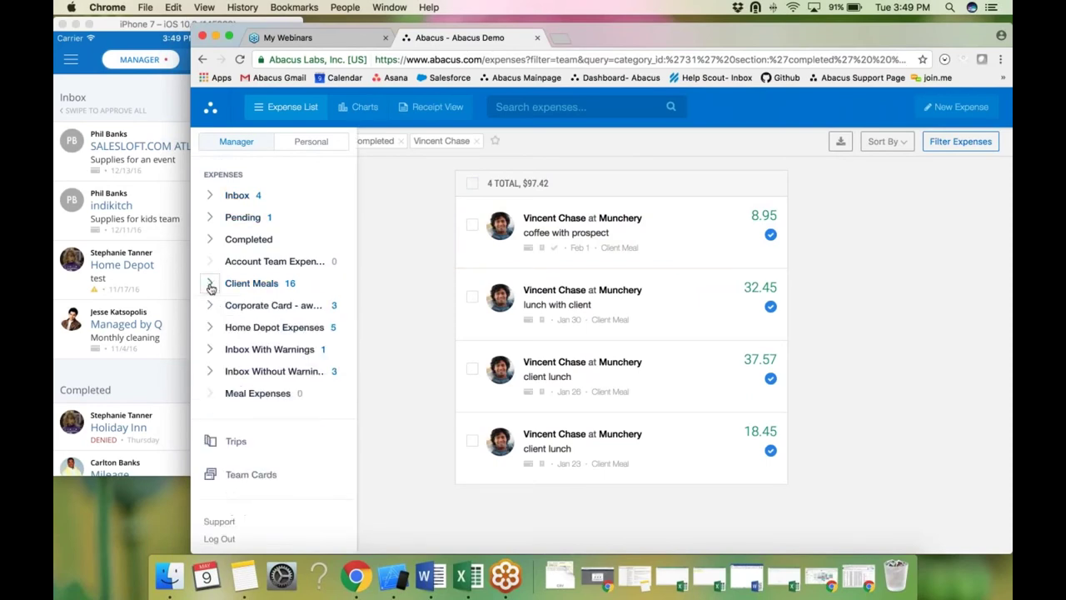
click(237, 288)
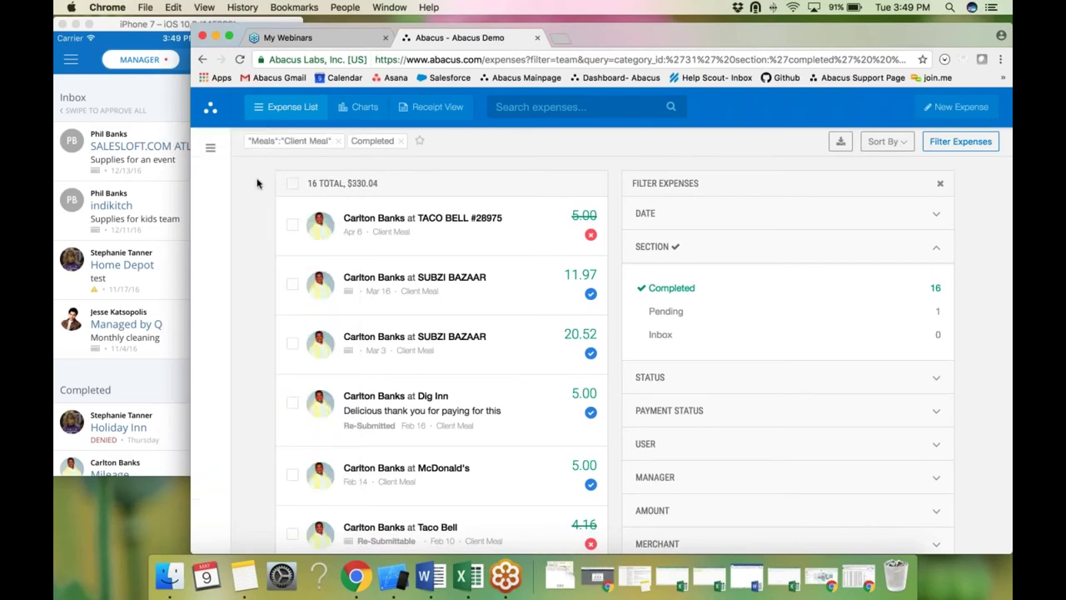
Step: Open the manager Inbox and view the sorting options for its expenses
click(209, 149)
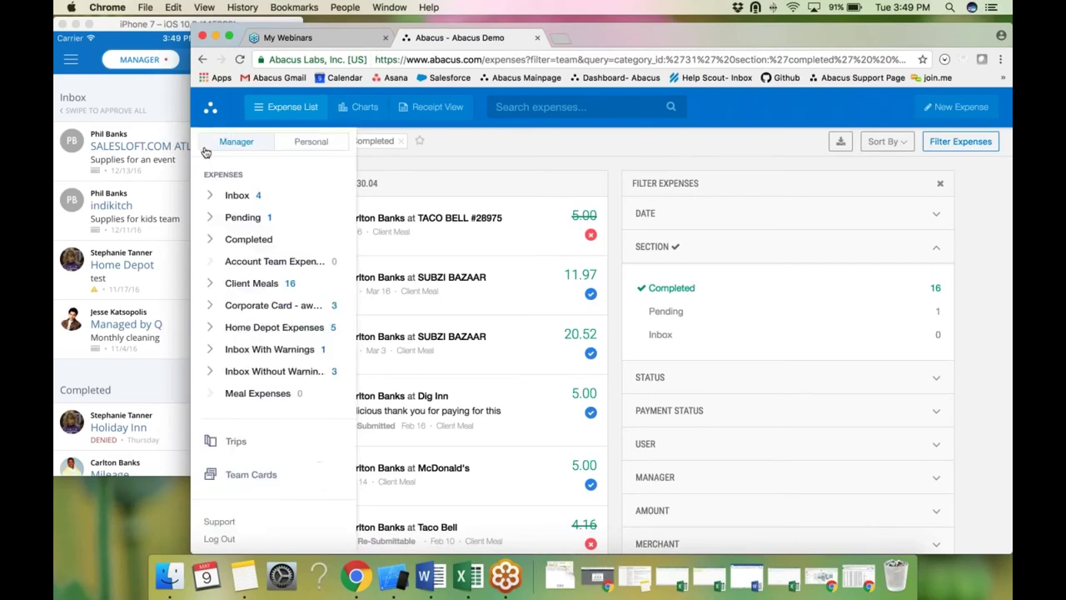
click(237, 197)
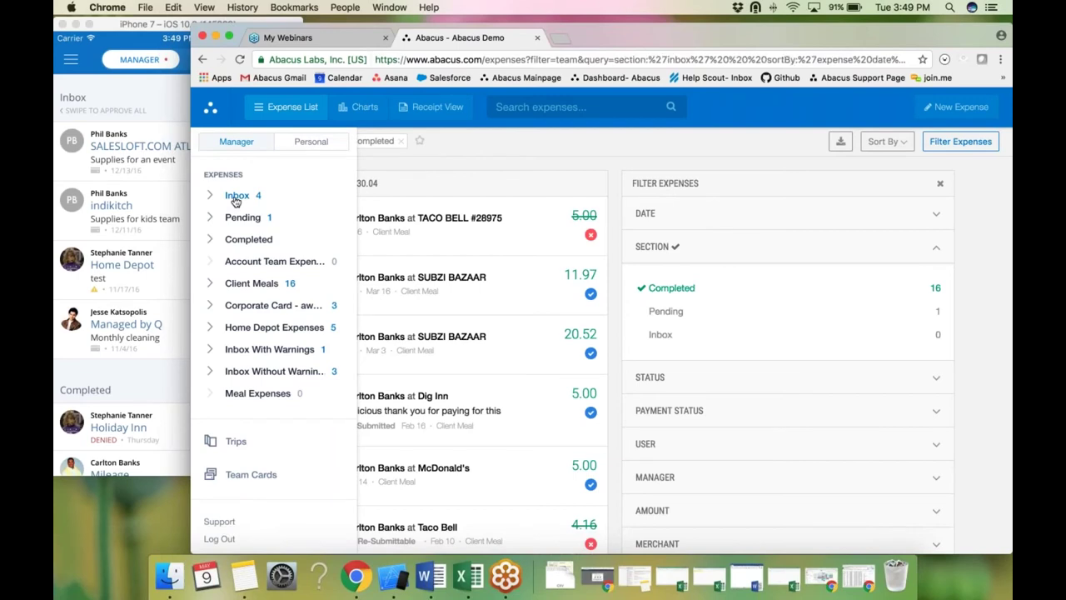
click(236, 196)
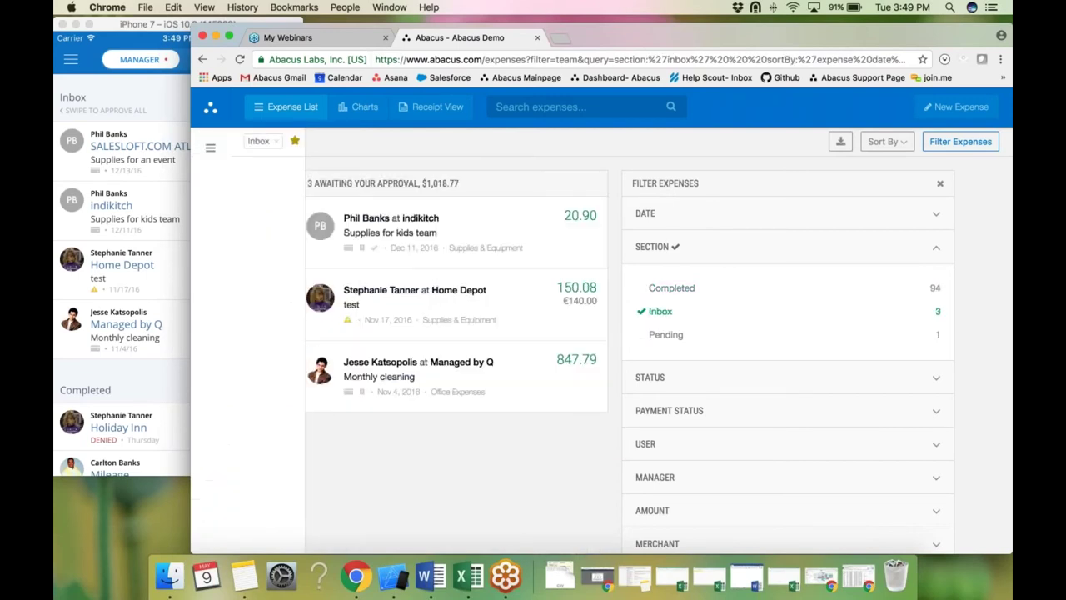
click(866, 139)
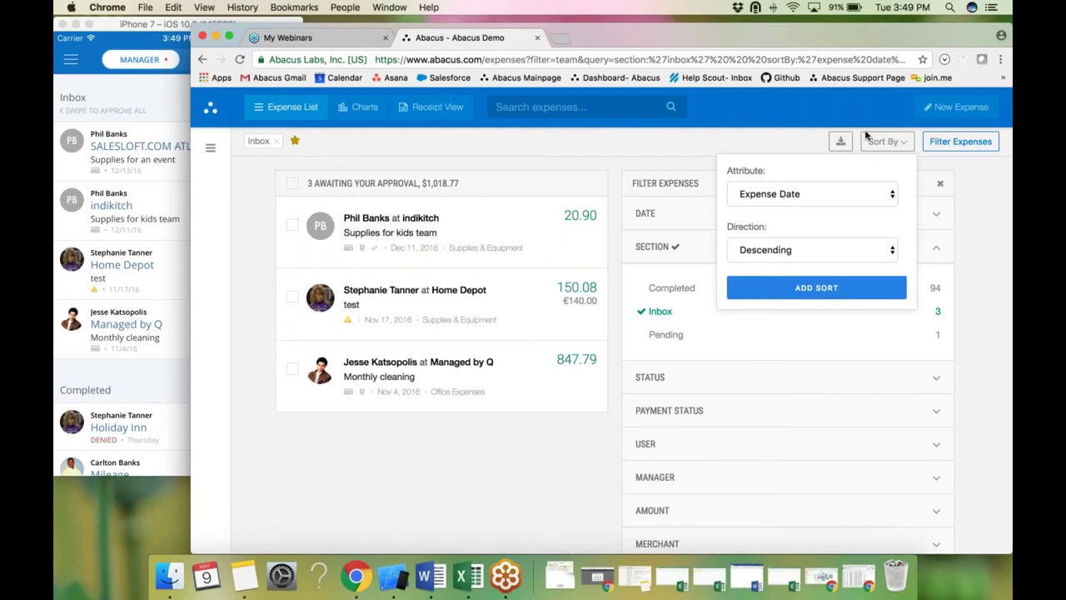
Step: Remove the Inbox filter to list all team expenses, and reopen the Inbox from the Manager navigation
click(276, 141)
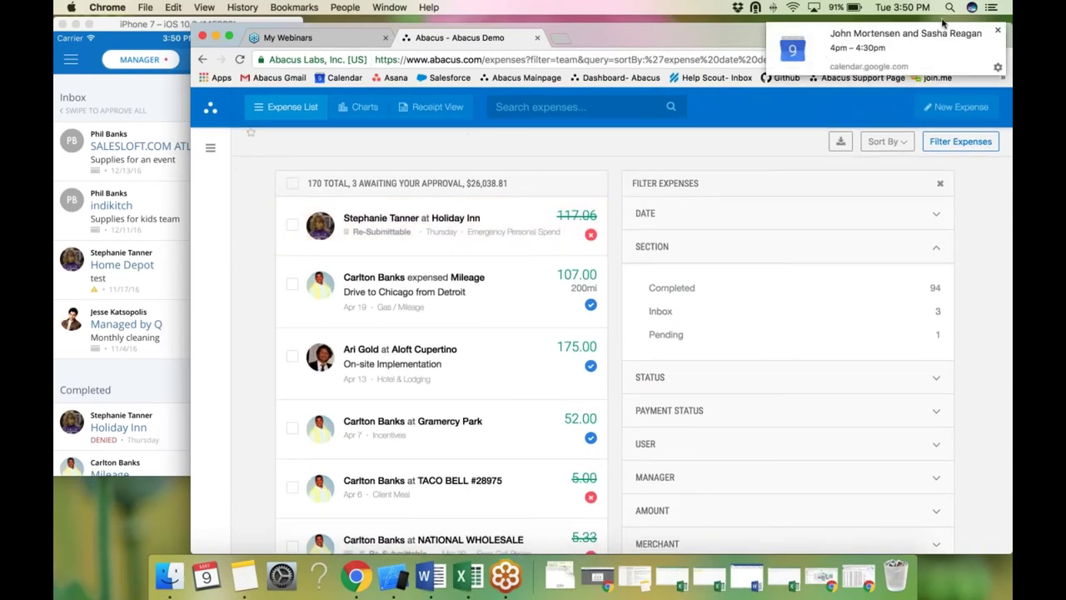
click(997, 31)
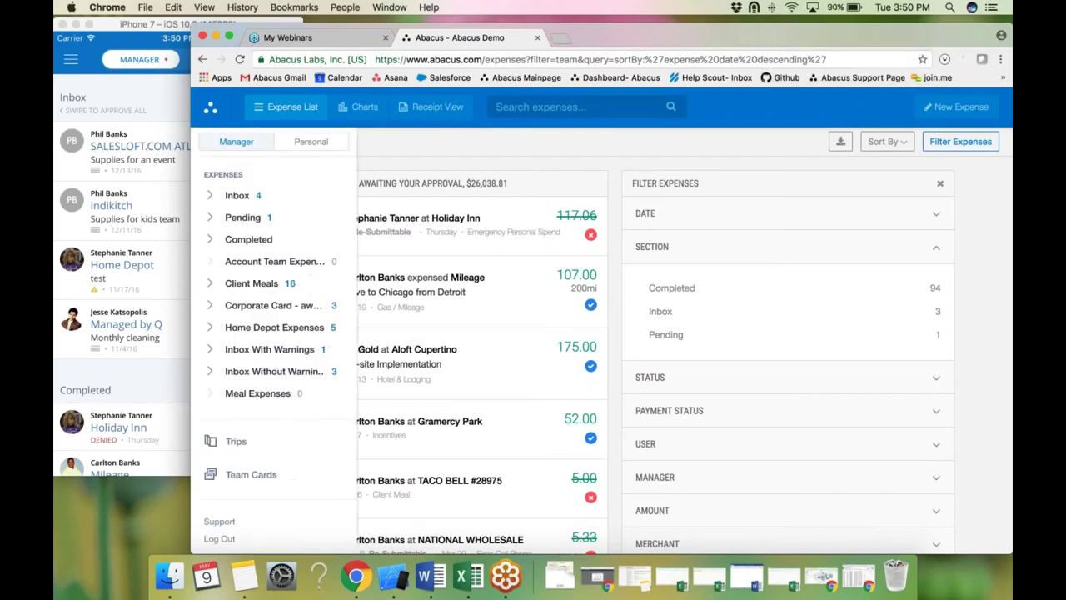
click(238, 196)
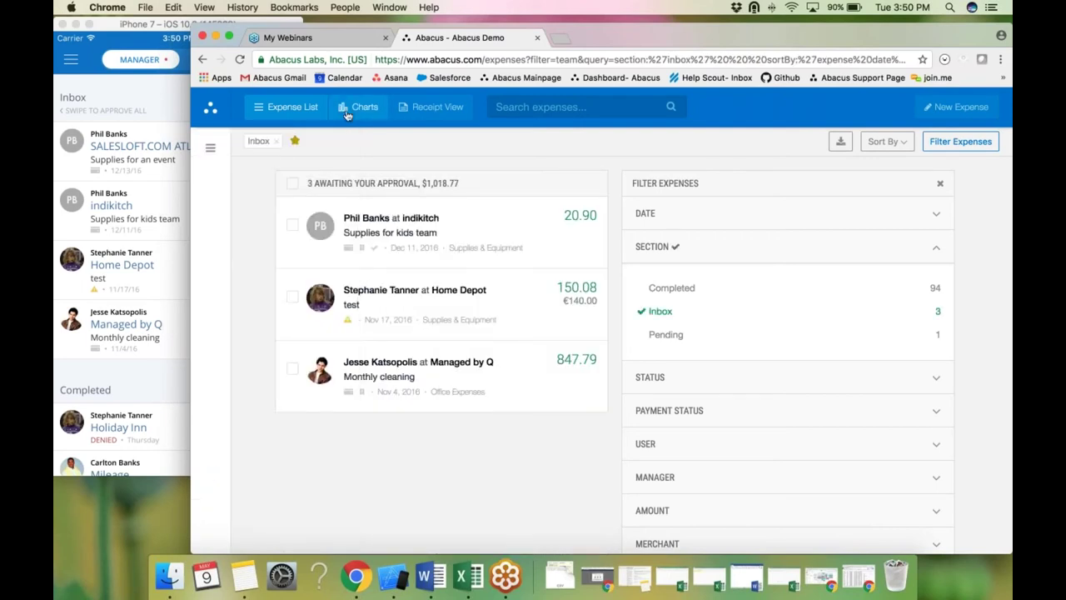
Step: Open the Client Meals report and chart its spending by category and by merchant
mouse_move(212, 287)
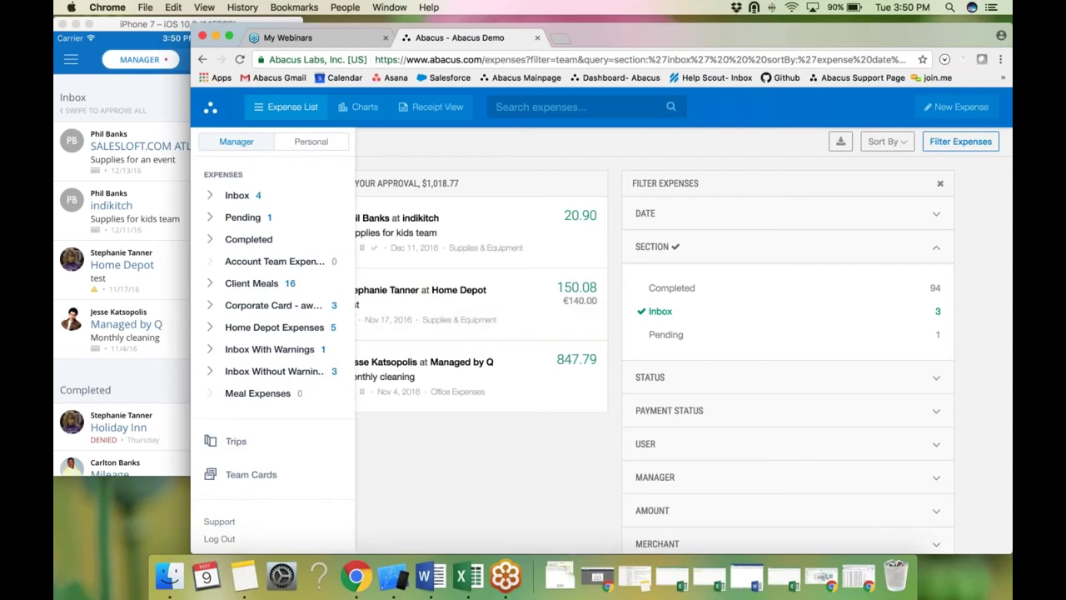
click(263, 286)
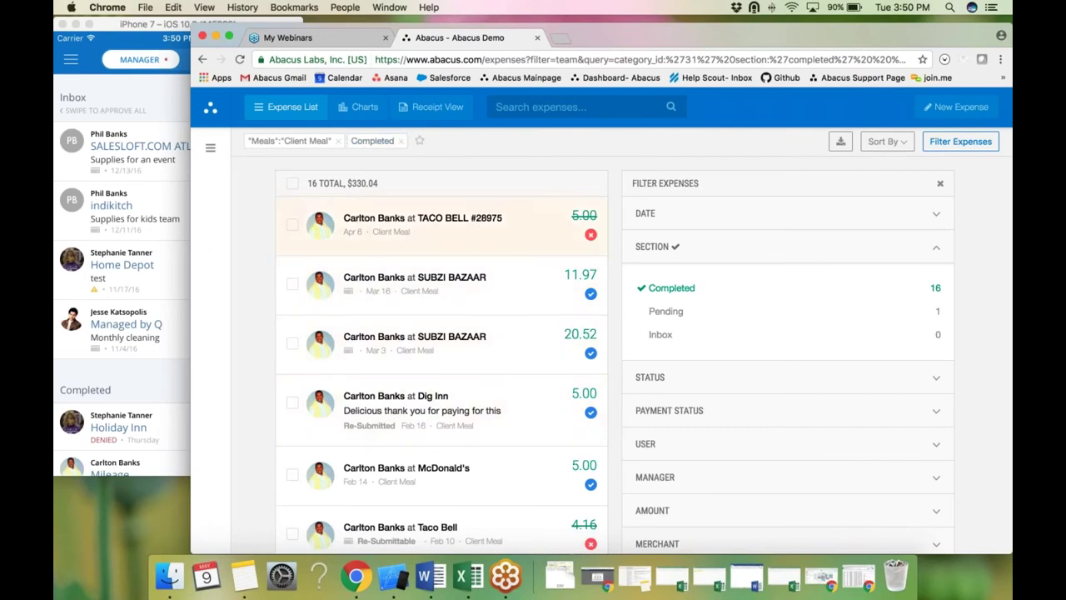
click(358, 110)
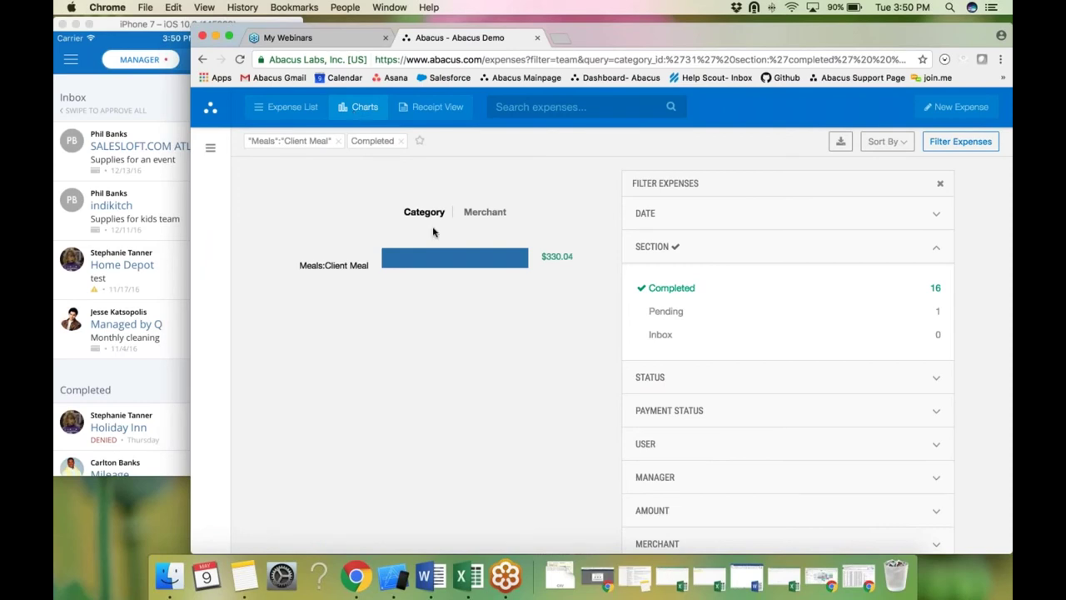
click(484, 215)
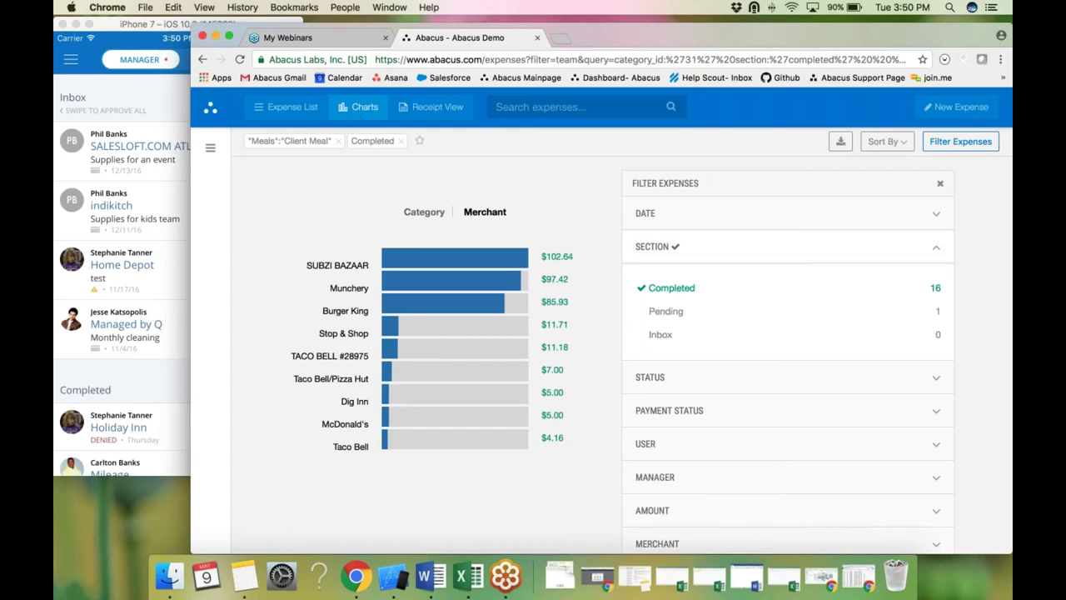
Step: Examine the expense filters and category options available alongside the Client Meals merchant chart
scroll(692, 348, down, 2)
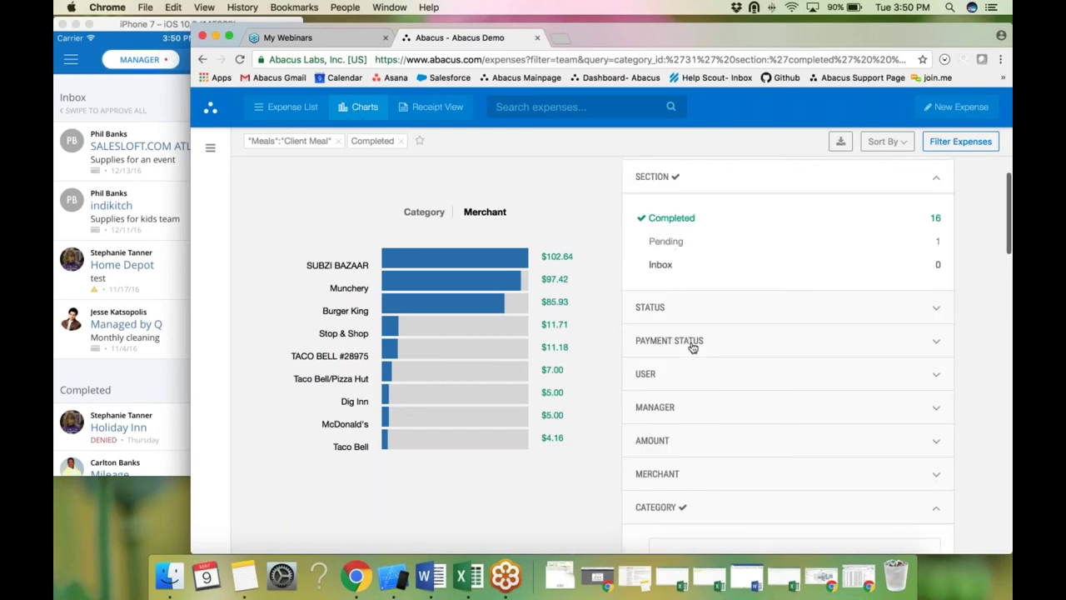
scroll(692, 348, down, 4)
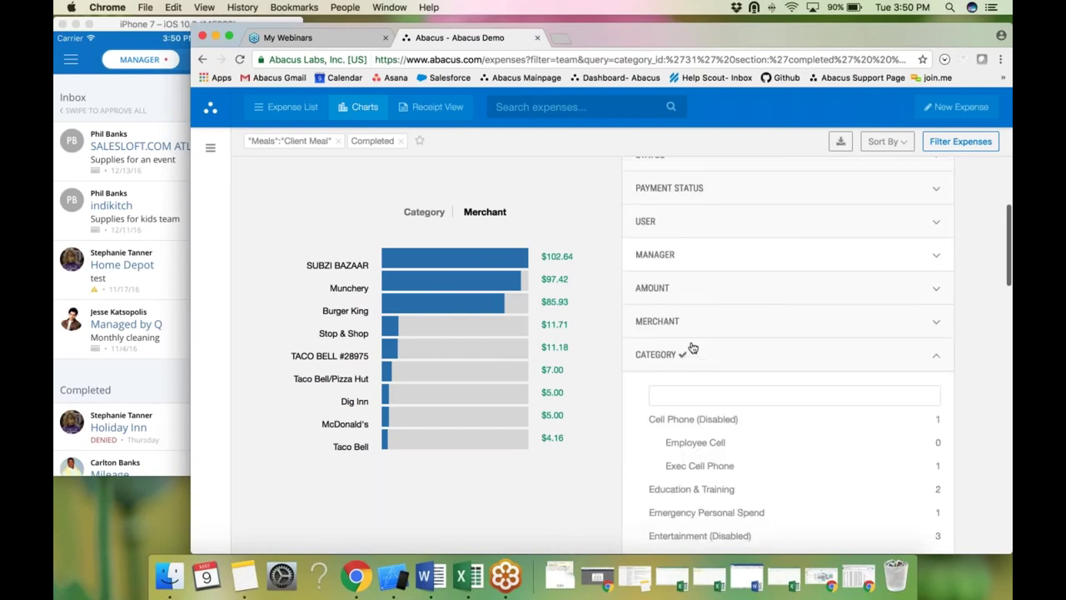
scroll(692, 348, down, 1)
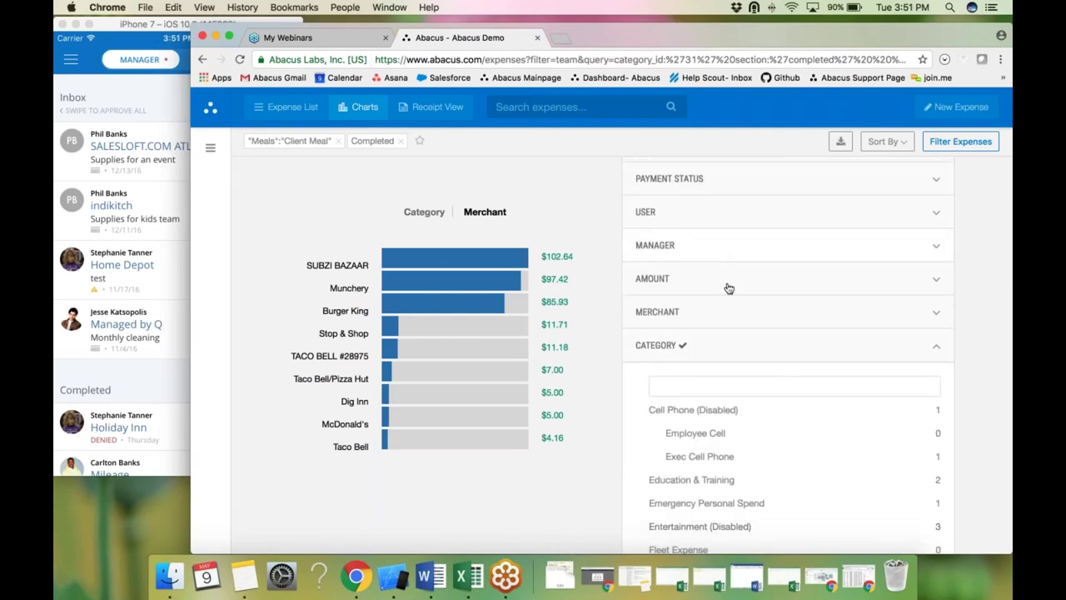
scroll(730, 302, down, 4)
scroll(730, 303, down, 3)
scroll(731, 303, down, 8)
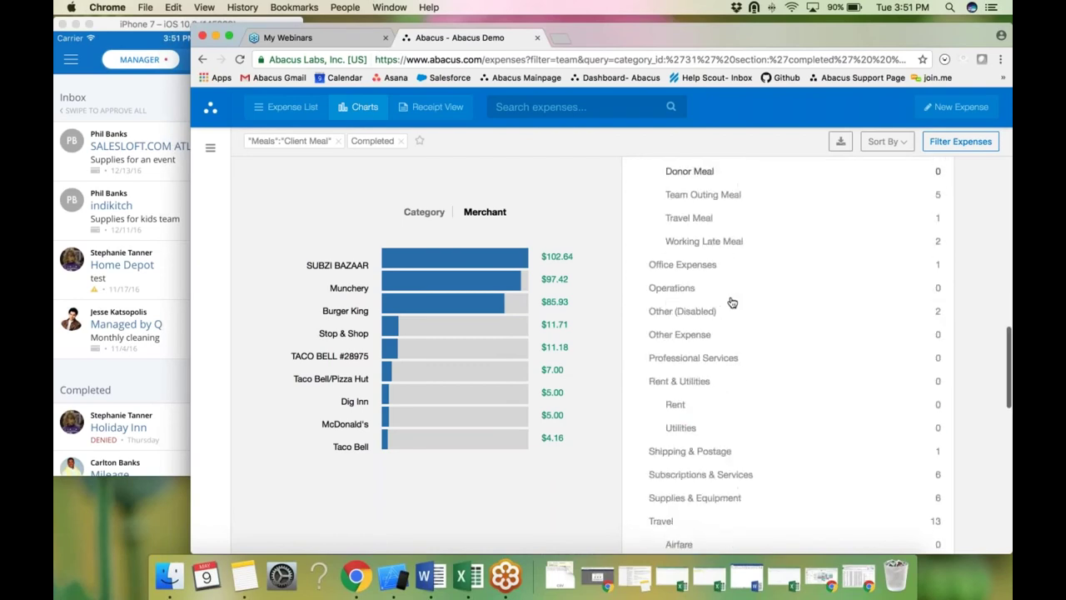
scroll(730, 303, up, 15)
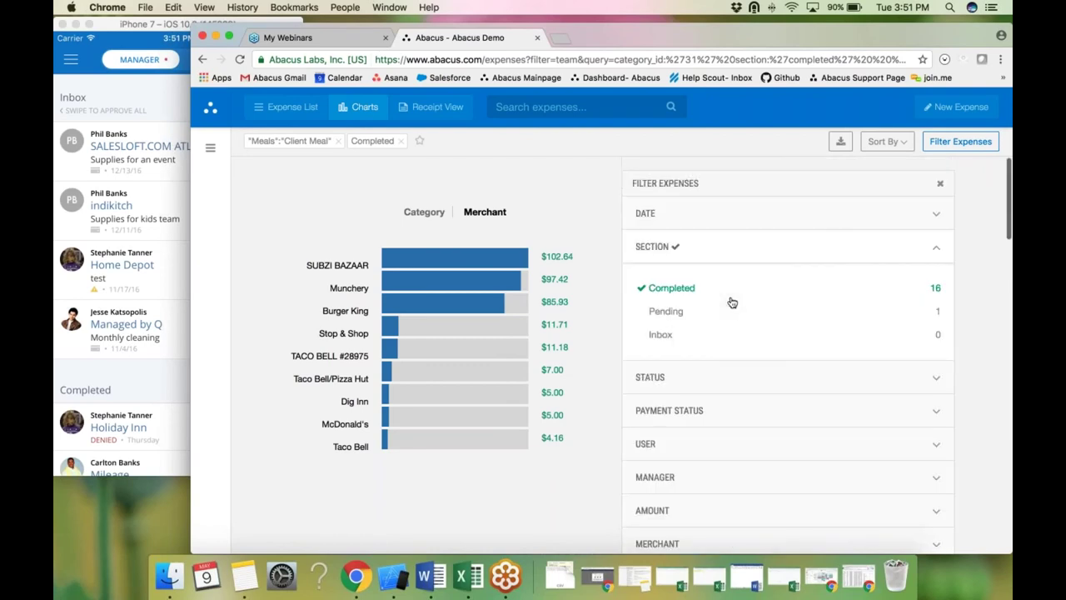
Step: Switch the report back to the expense list and open the manager Inbox
click(284, 108)
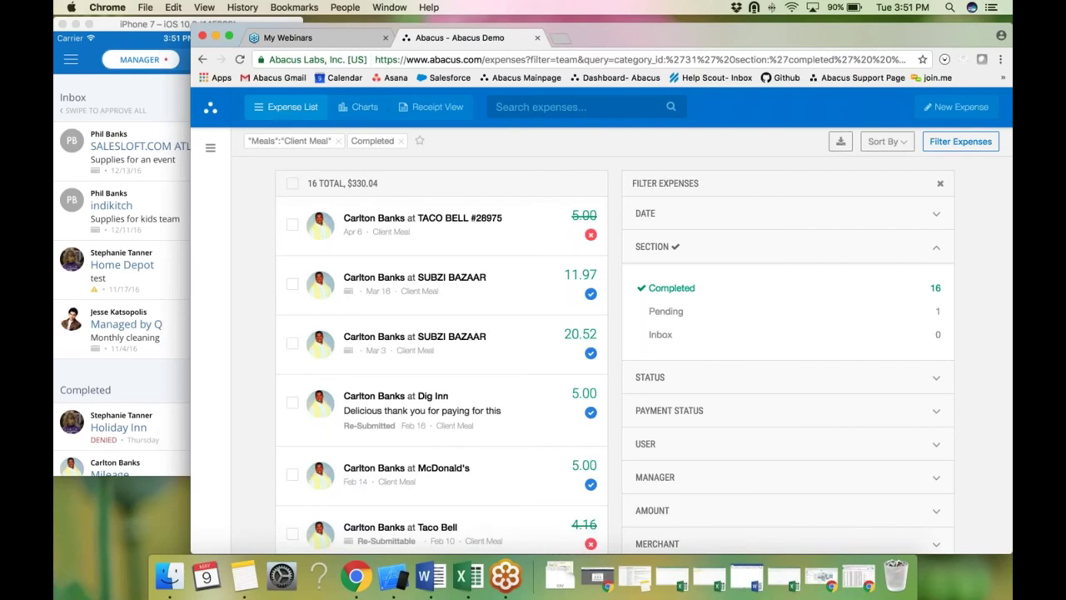
click(284, 113)
click(239, 195)
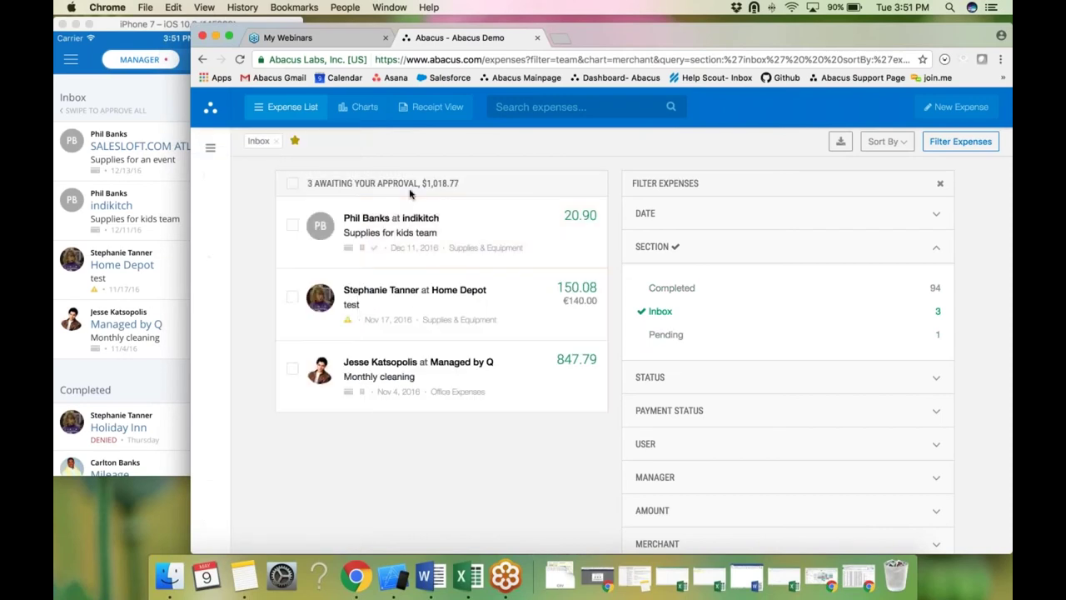
Step: Open the Inbox in Receipt View and examine the receipt pages and change history of the $20.90 indikitch expense
click(428, 109)
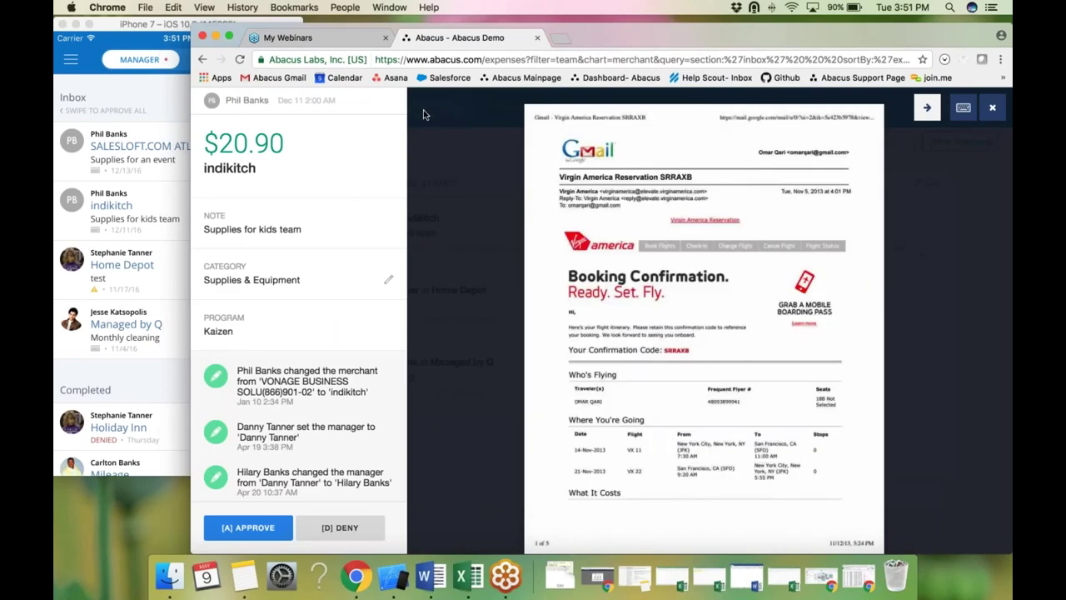
scroll(423, 117, down, 4)
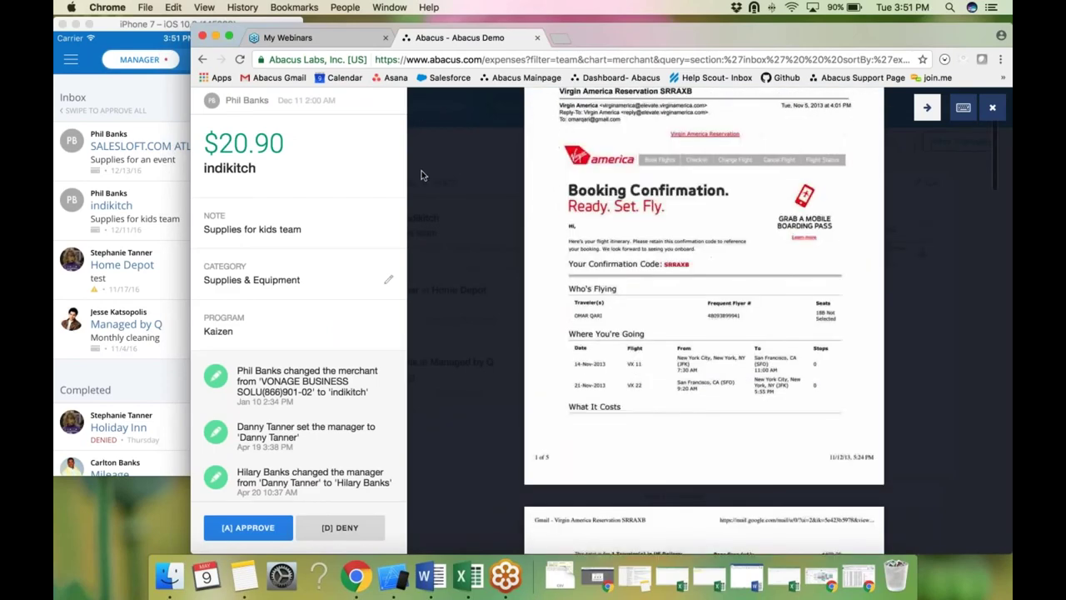
scroll(421, 175, down, 15)
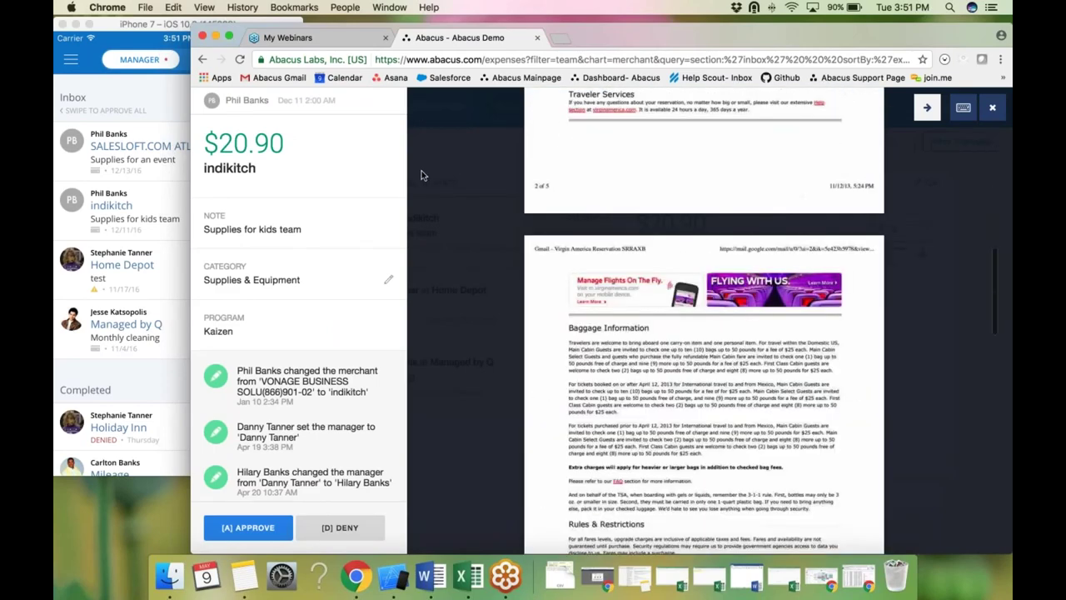
scroll(421, 175, down, 5)
scroll(421, 174, up, 20)
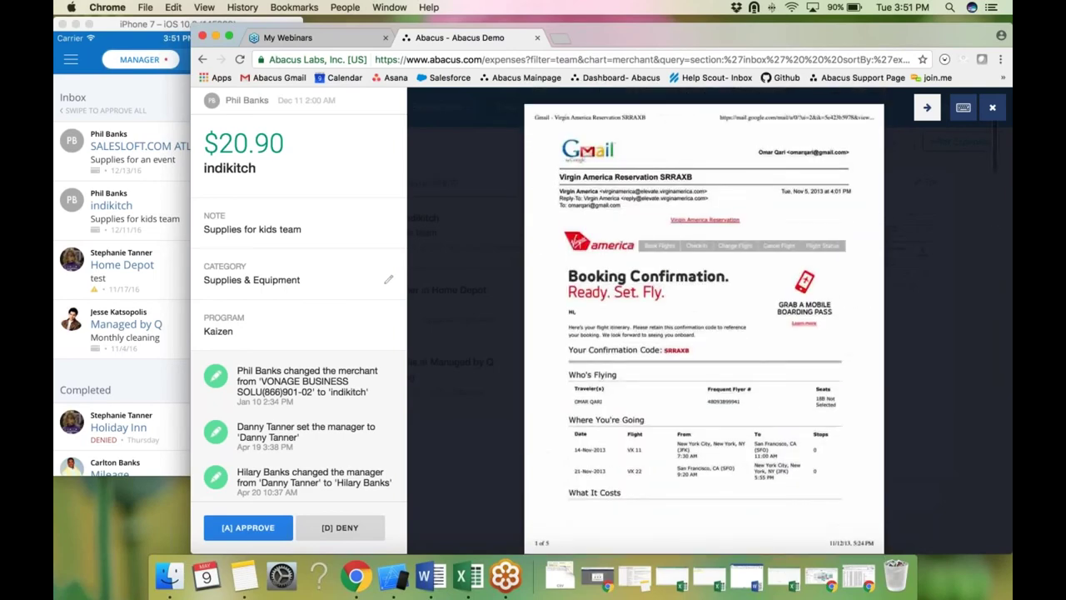
scroll(269, 329, down, 1)
scroll(268, 329, down, 2)
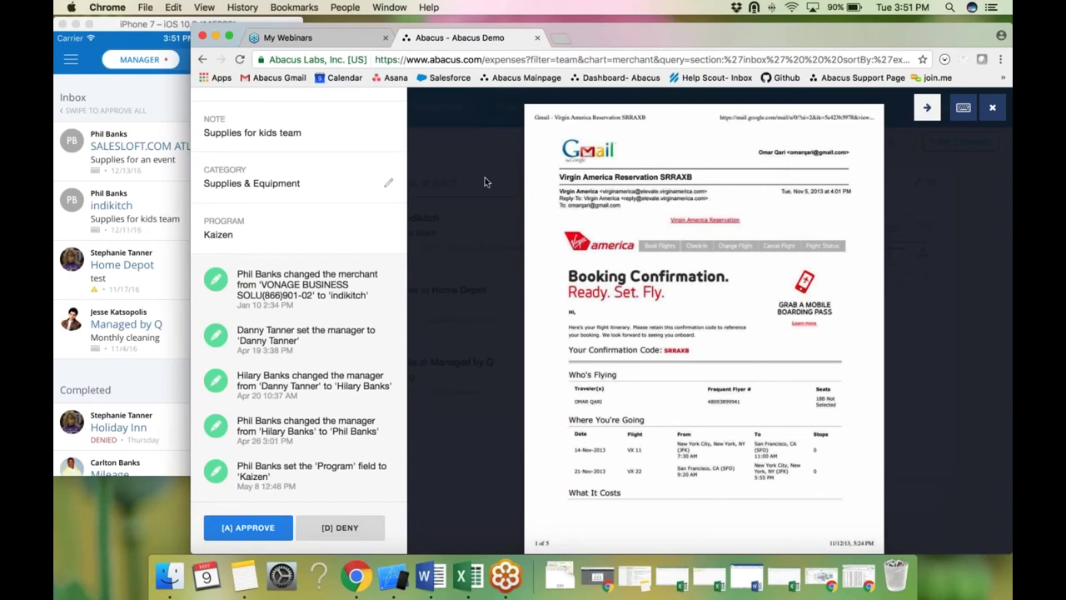
drag(930, 34, 919, 34)
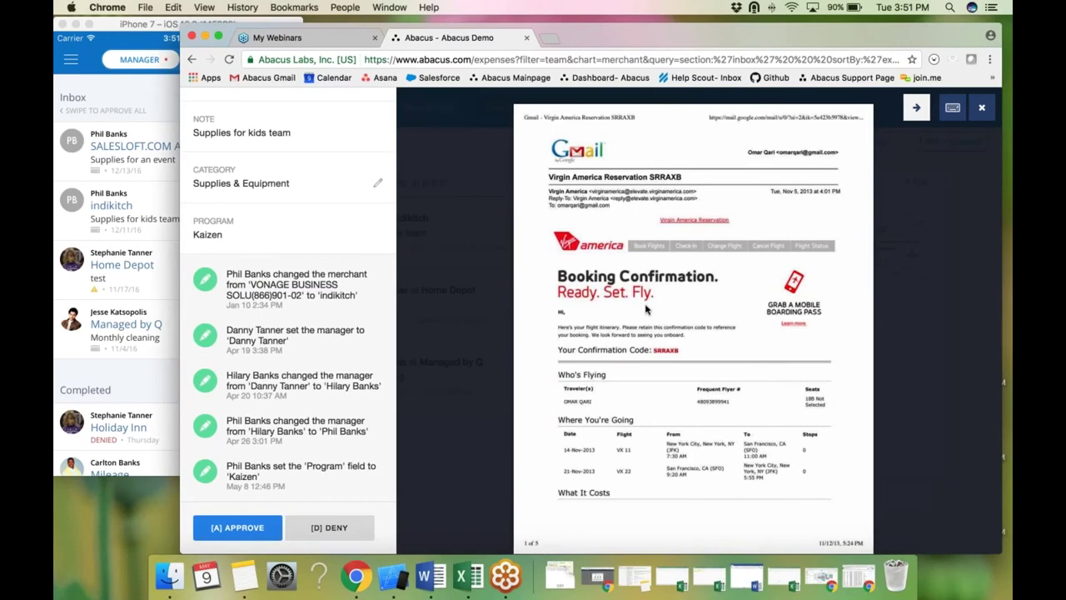
Step: Review the receipts of the Home Depot and Managed by Q expenses, and close Receipt View
click(914, 111)
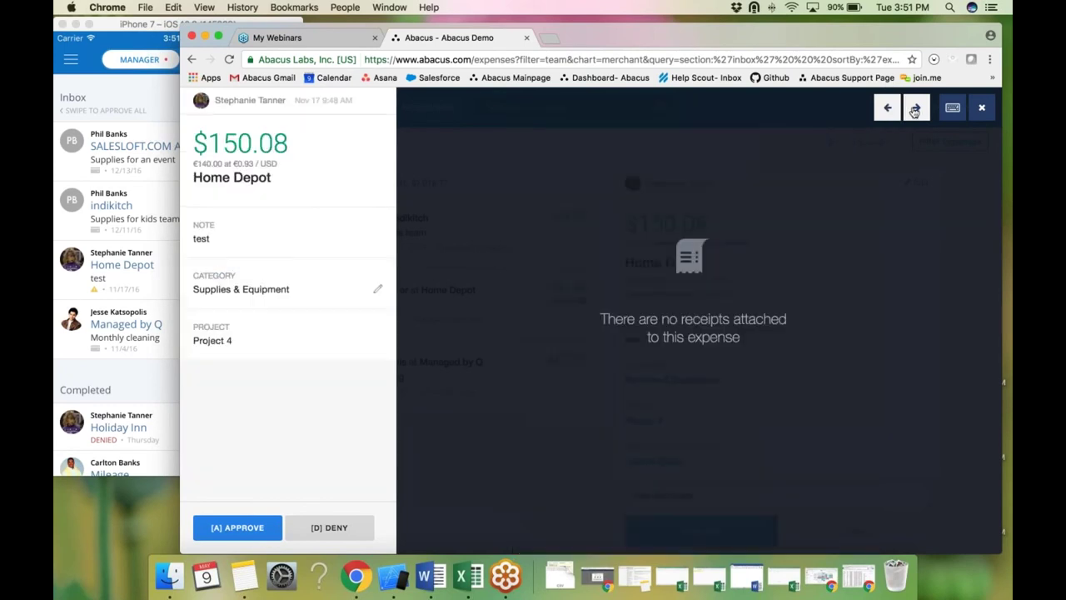
click(914, 111)
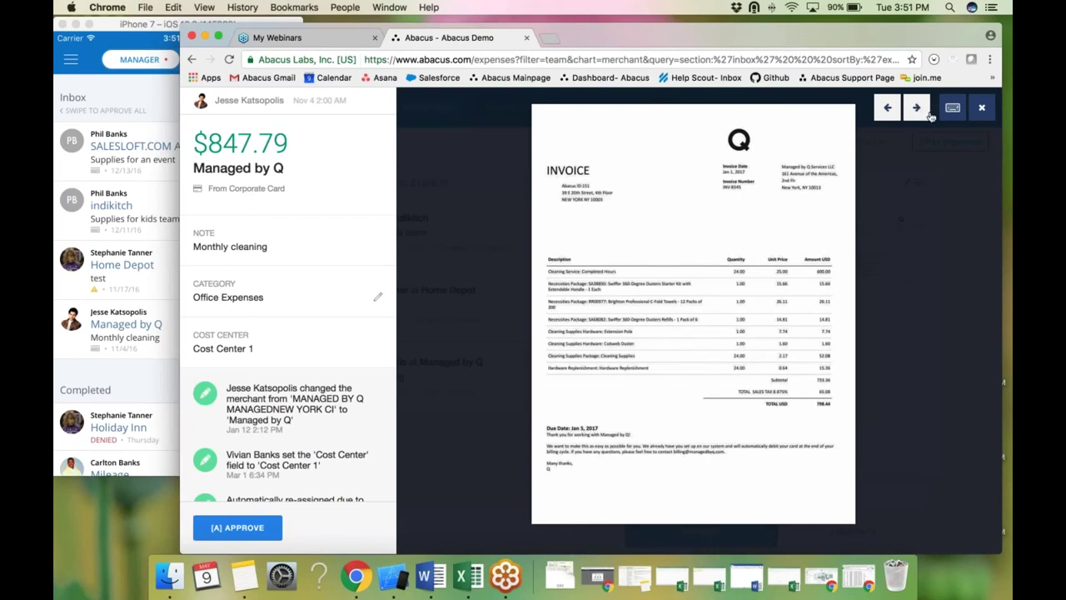
click(981, 108)
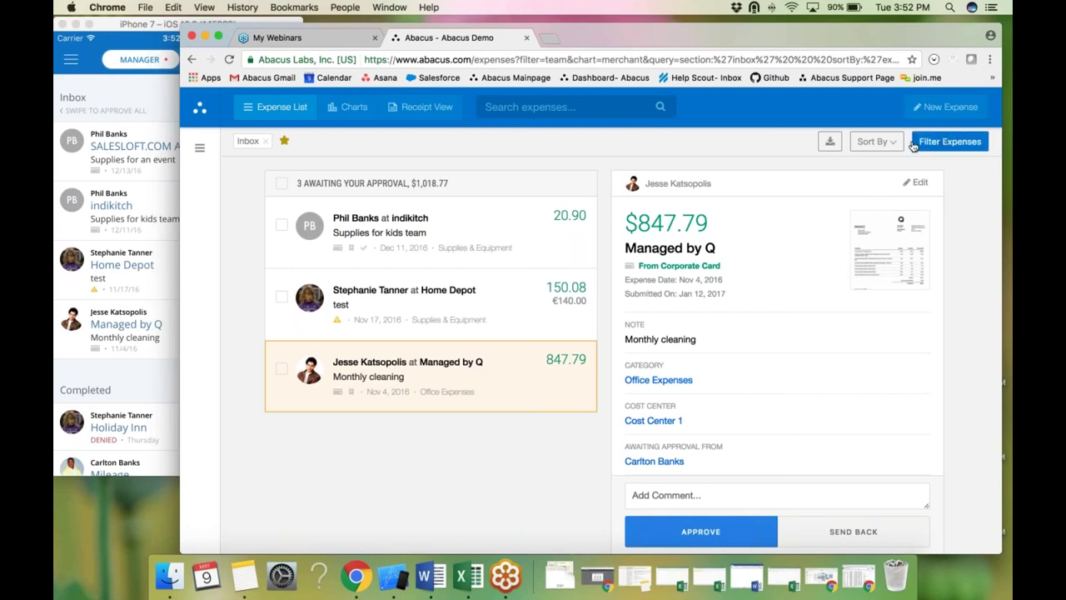
Step: Examine the attributes and directions available for sorting the Inbox expenses, without adding a sort
click(877, 141)
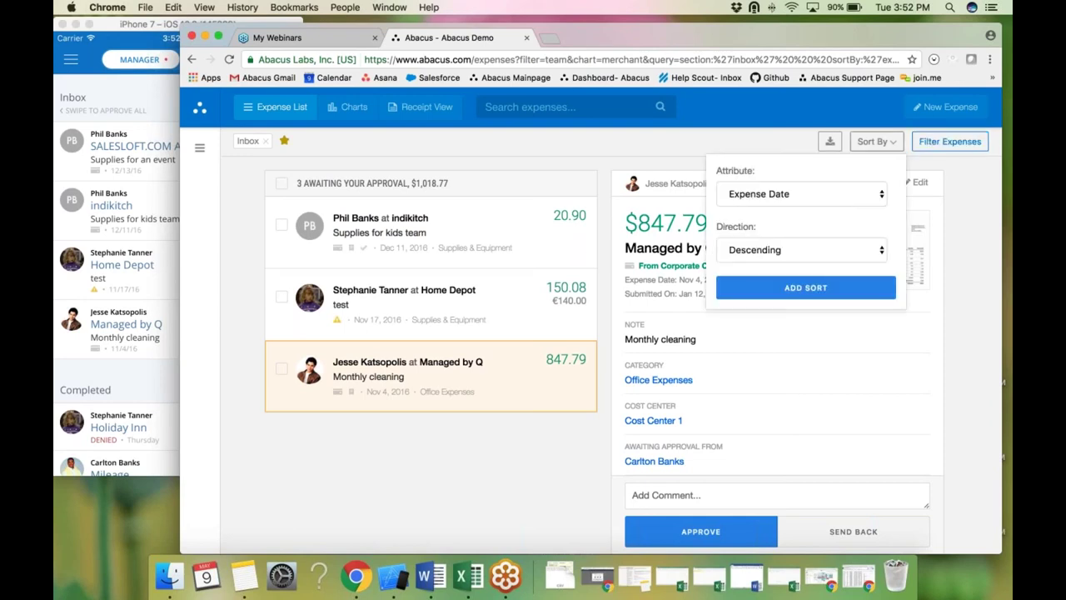
click(852, 201)
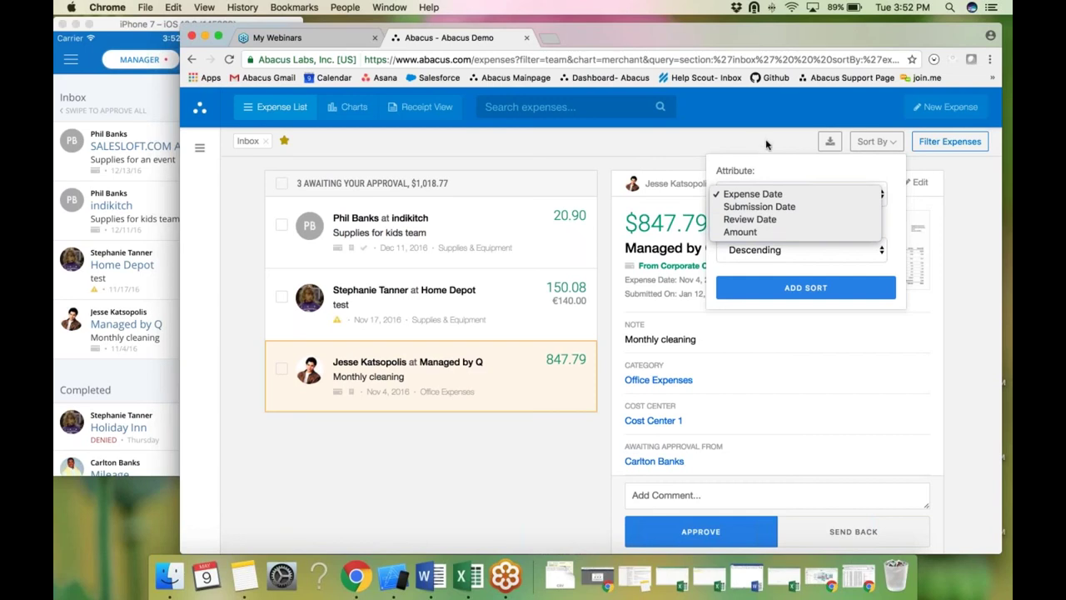
click(769, 252)
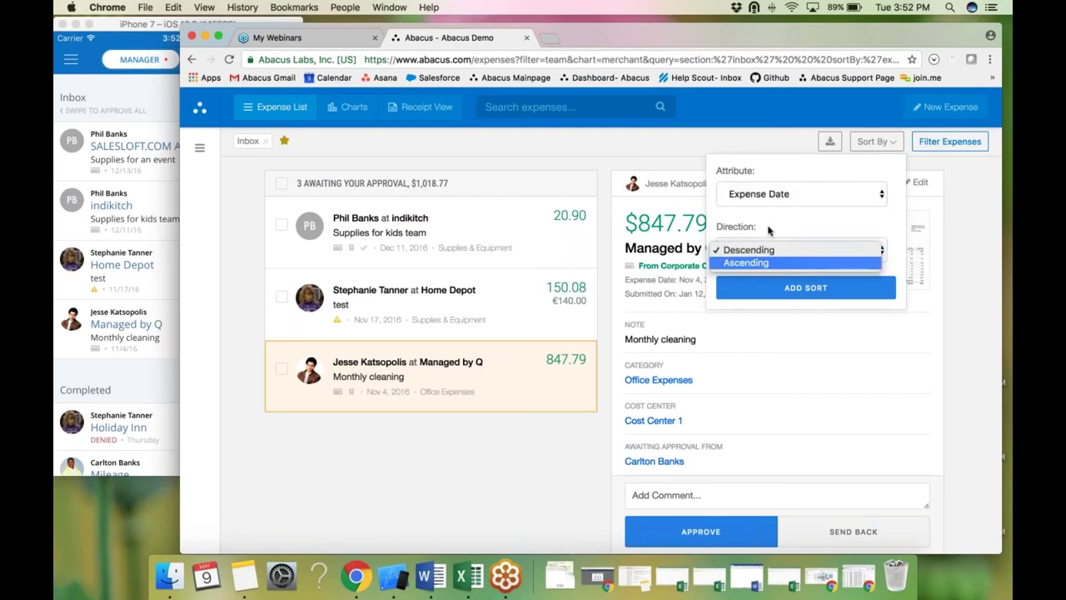
click(758, 142)
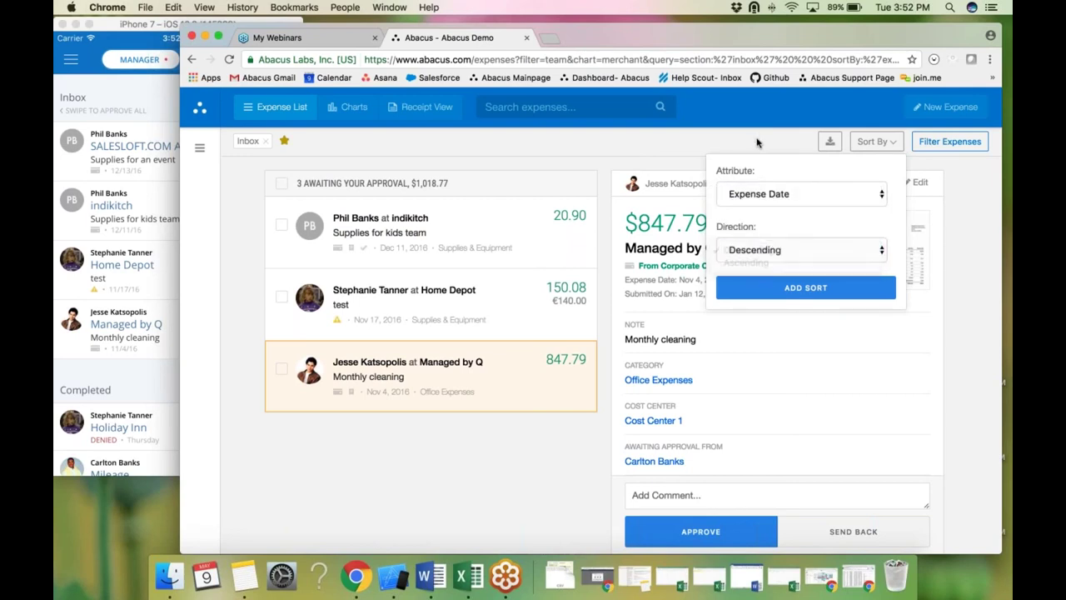
click(757, 142)
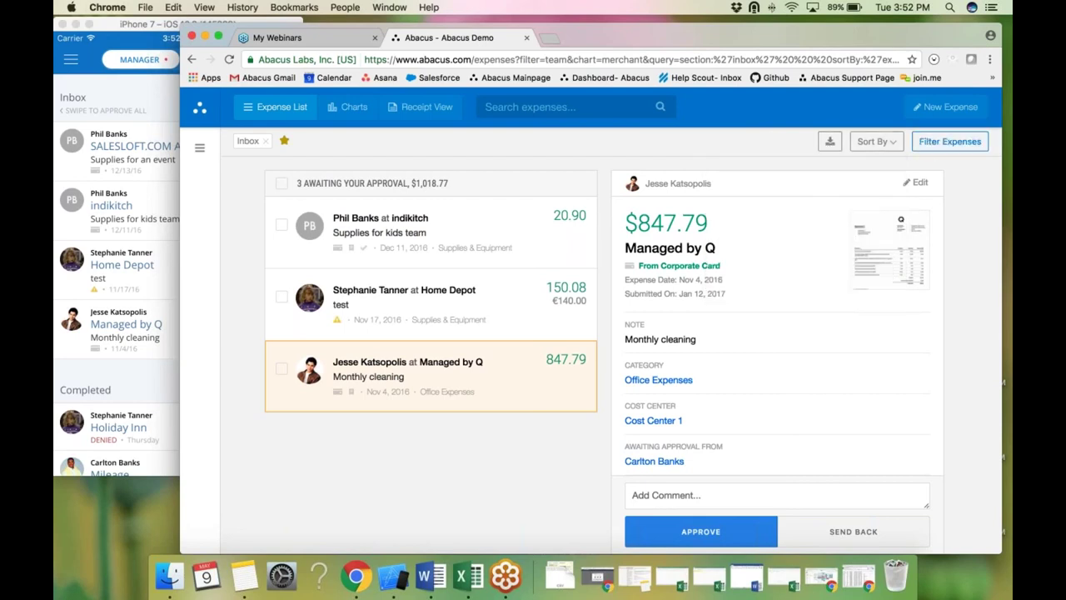
Step: Filter the Inbox expenses by the Supplies & Equipment category
scroll(916, 208, down, 1)
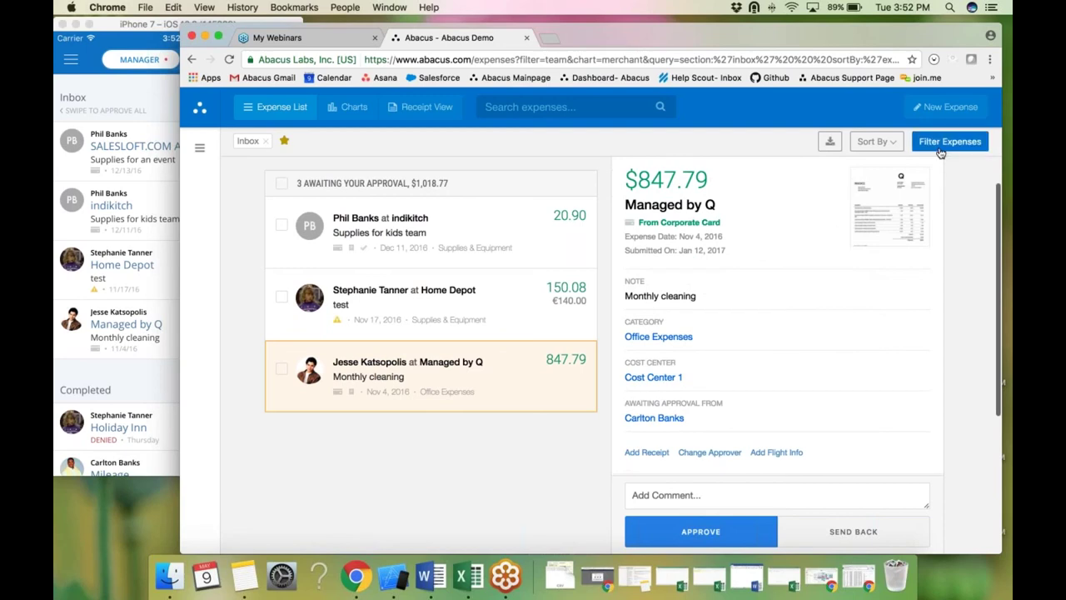
click(940, 151)
scroll(766, 389, down, 3)
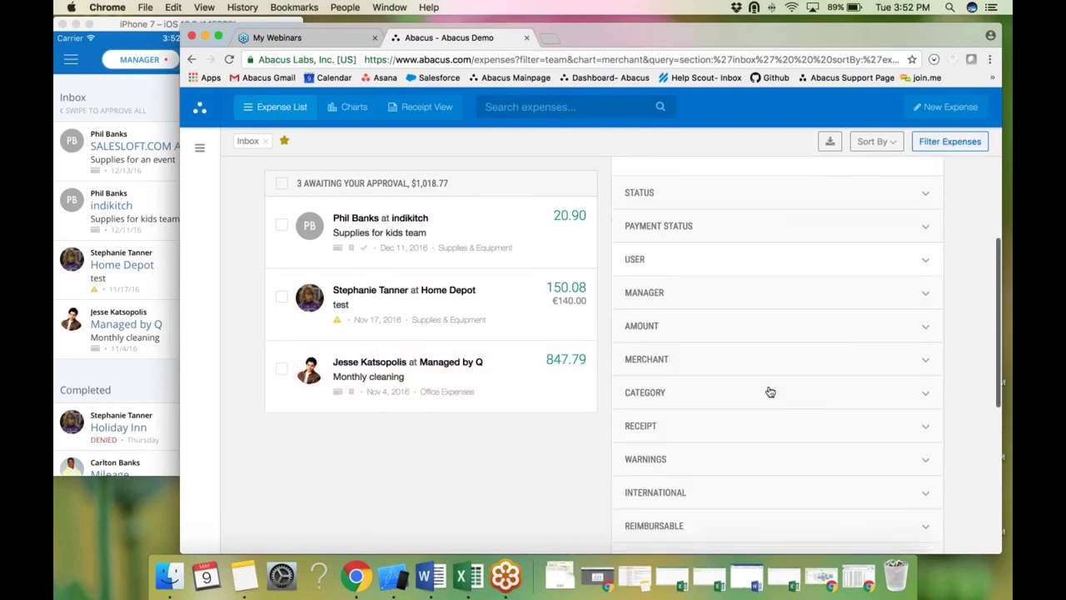
click(667, 402)
scroll(668, 401, down, 10)
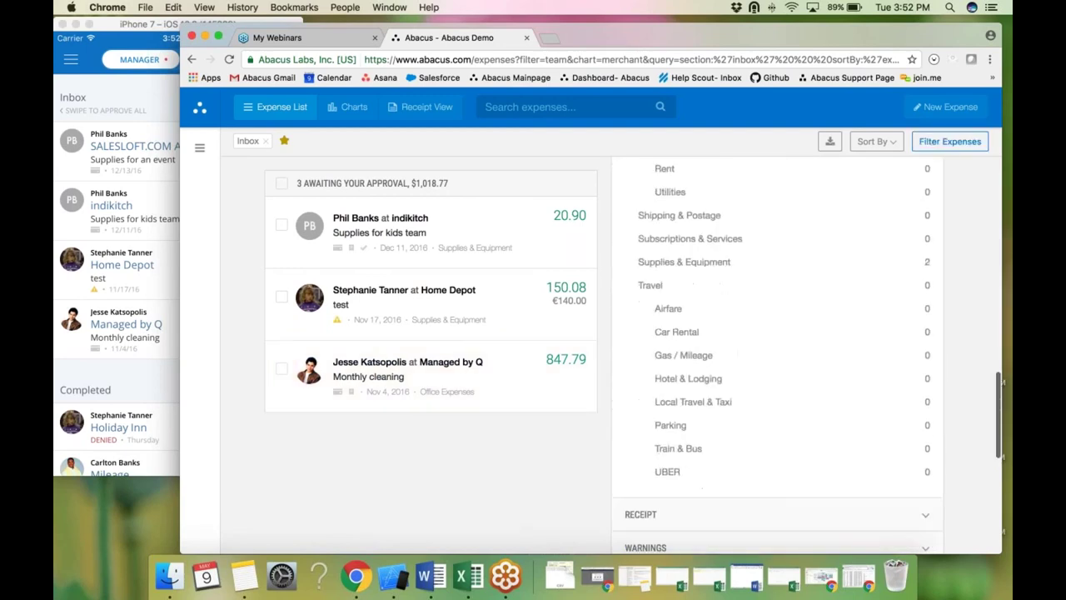
scroll(683, 416, up, 5)
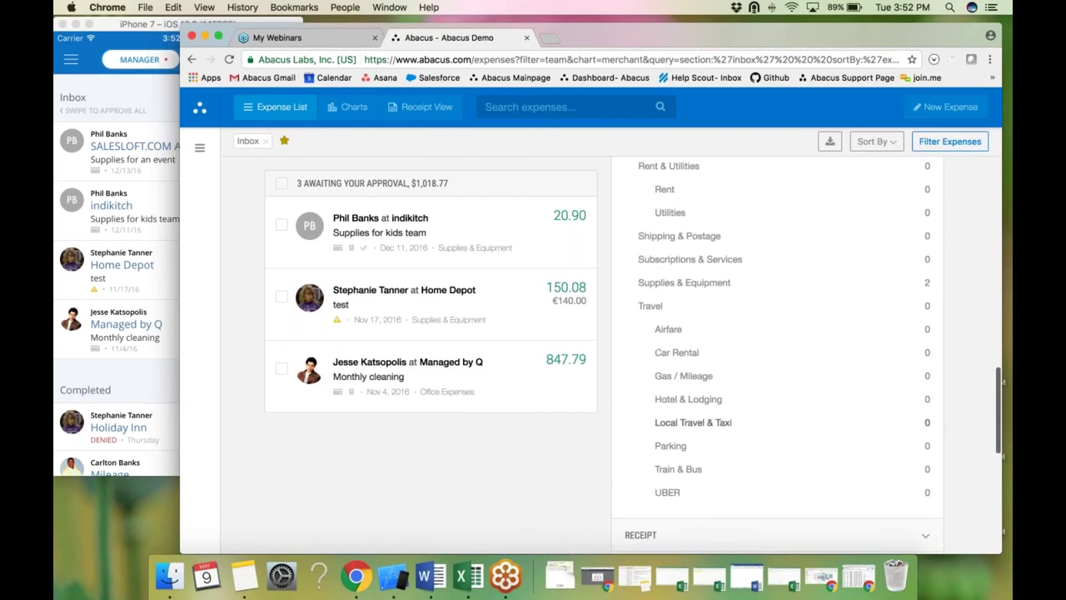
click(675, 304)
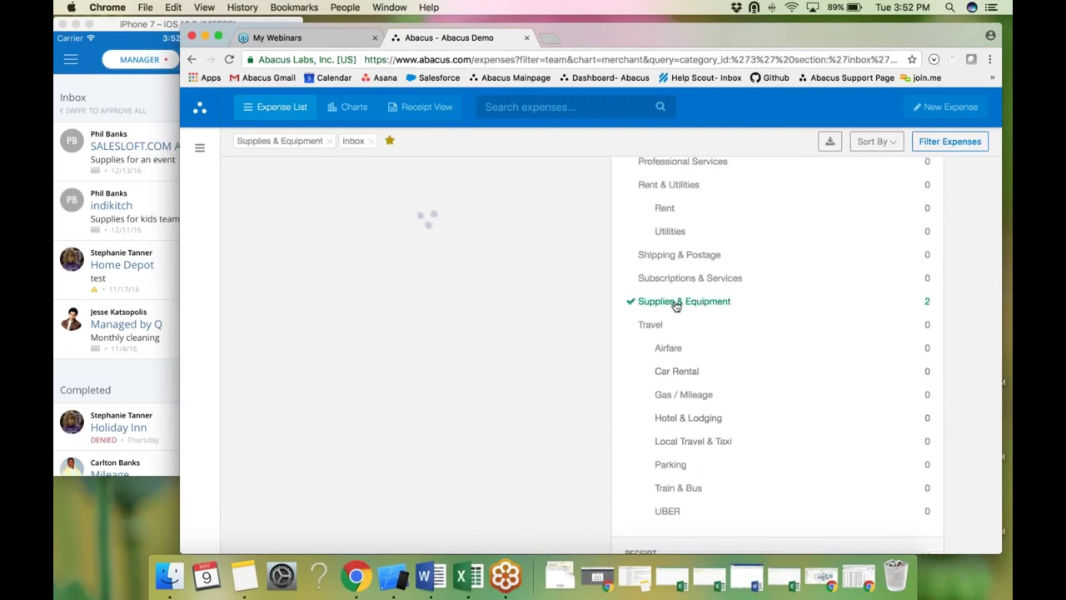
Step: Check the export formats offered for the filtered expenses and close the dialog without exporting
click(829, 142)
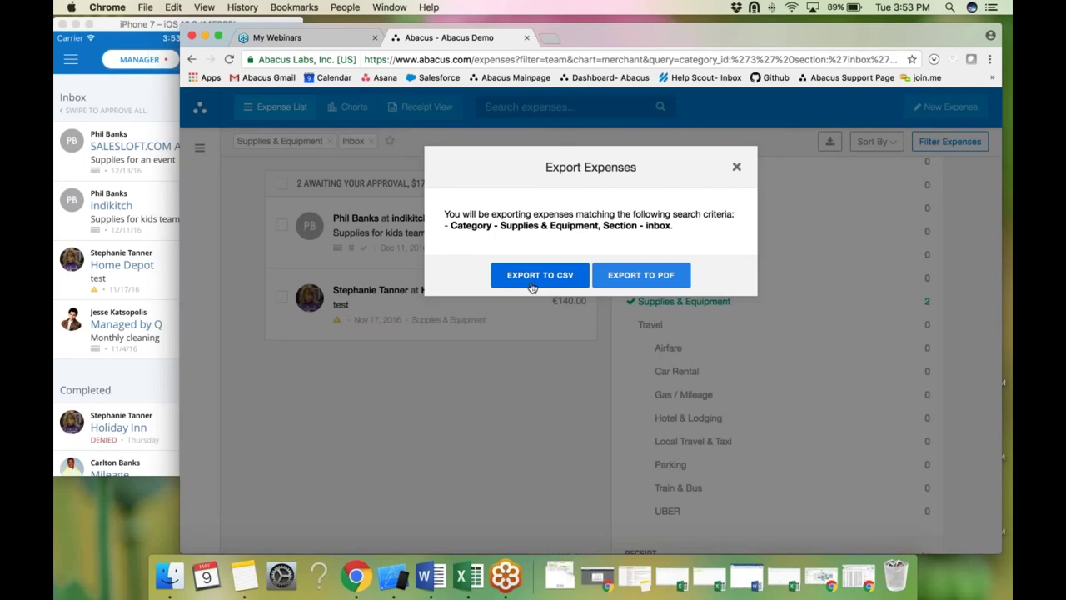
click(736, 167)
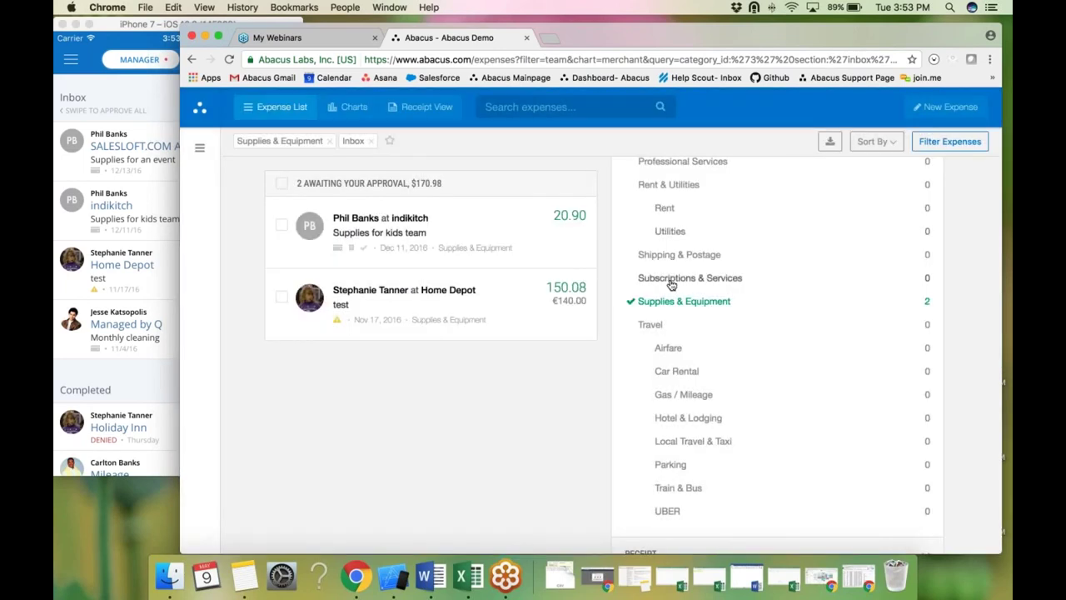